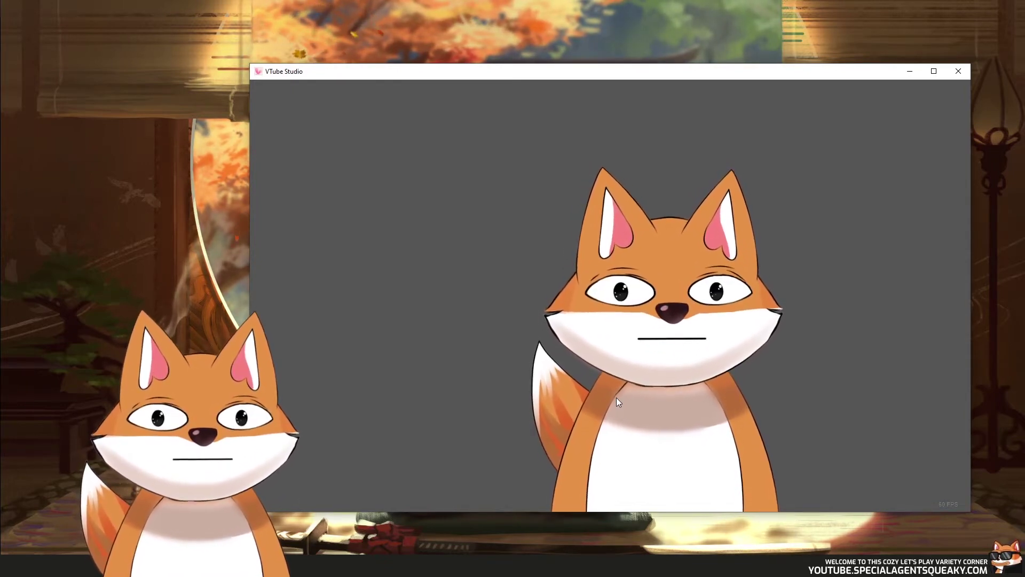
Step: Bring up the main menu, open the item picker and scroll through its props
{"action": "double_click", "coordinate": [424, 265]}
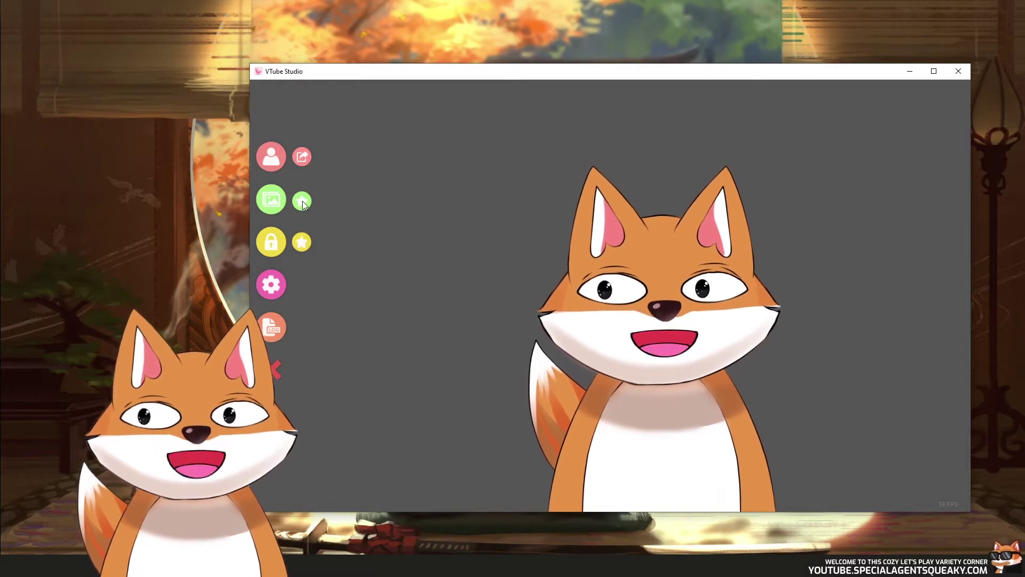
{"action": "left_click", "coordinate": [302, 202]}
{"action": "left_click_drag", "start_coordinate": [800, 173], "coordinate": [802, 241]}
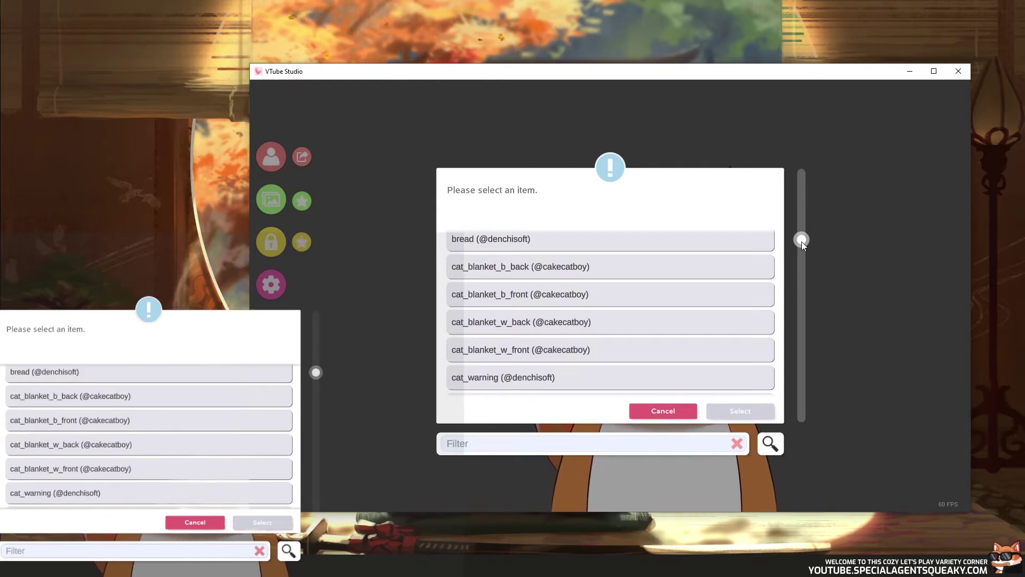
{"action": "left_click_drag", "start_coordinate": [802, 241], "coordinate": [802, 302]}
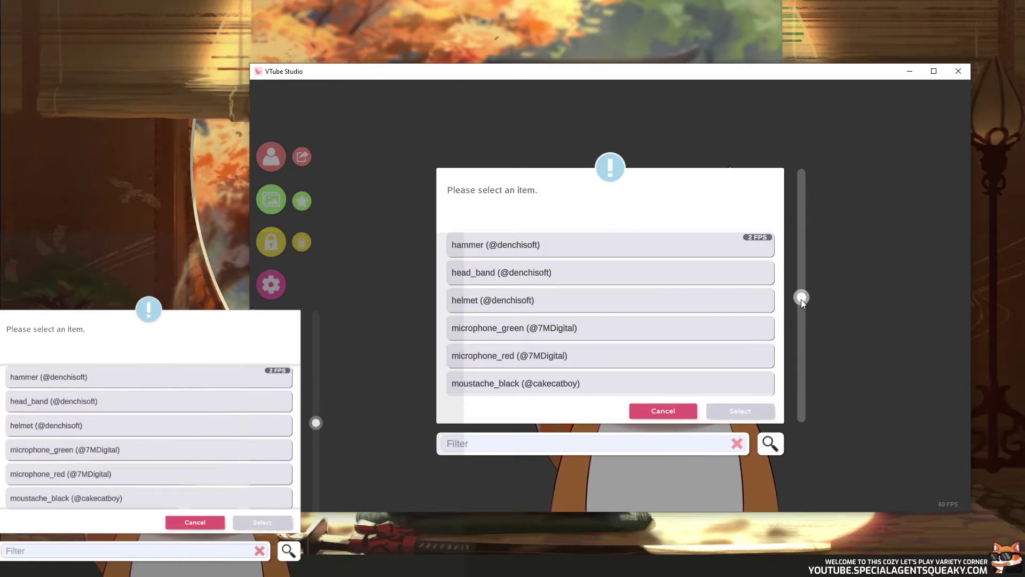
Step: Filter the props for 'blan' and add cat_blanket_w_front to the scene
{"action": "left_click", "coordinate": [481, 447]}
{"action": "type", "text": "blank"}
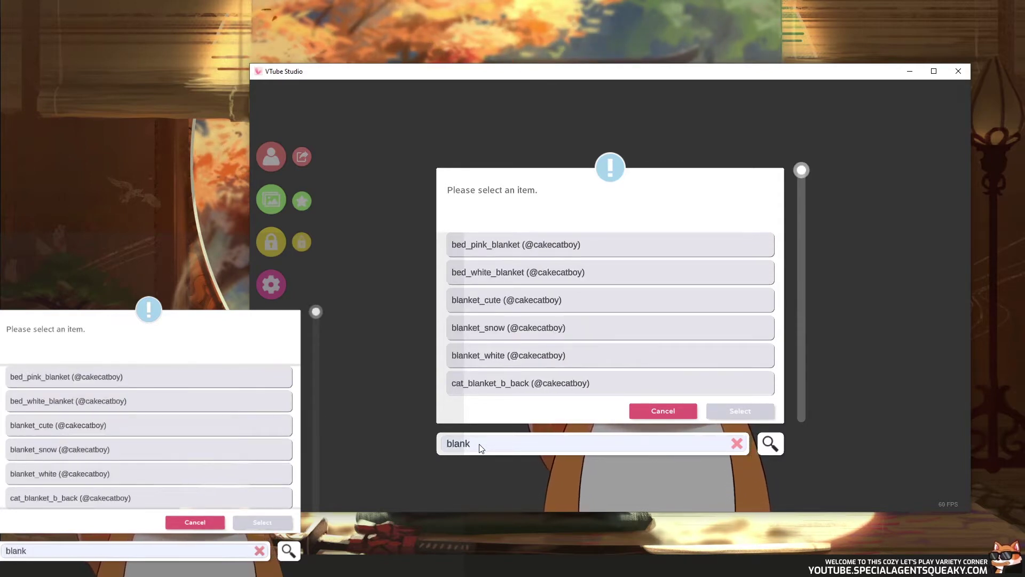
{"action": "left_click_drag", "start_coordinate": [802, 174], "coordinate": [760, 368]}
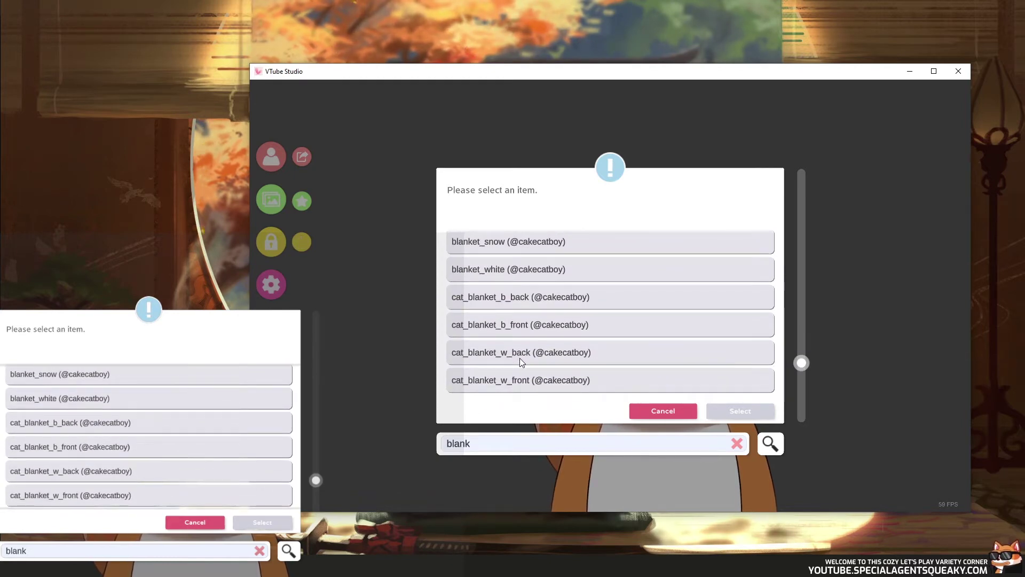
{"action": "left_click", "coordinate": [513, 334]}
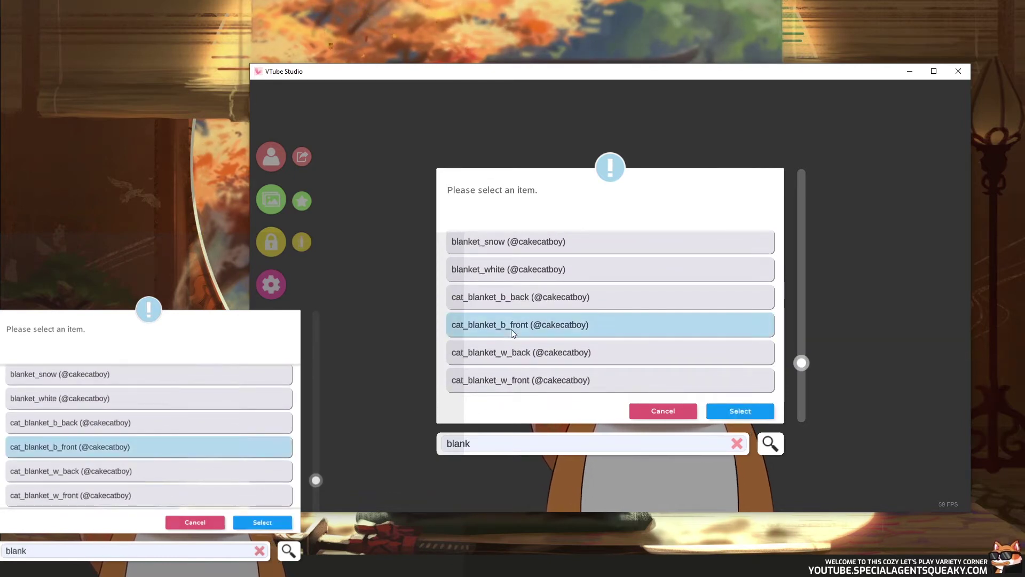
{"action": "left_click", "coordinate": [501, 384]}
{"action": "left_click", "coordinate": [729, 409]}
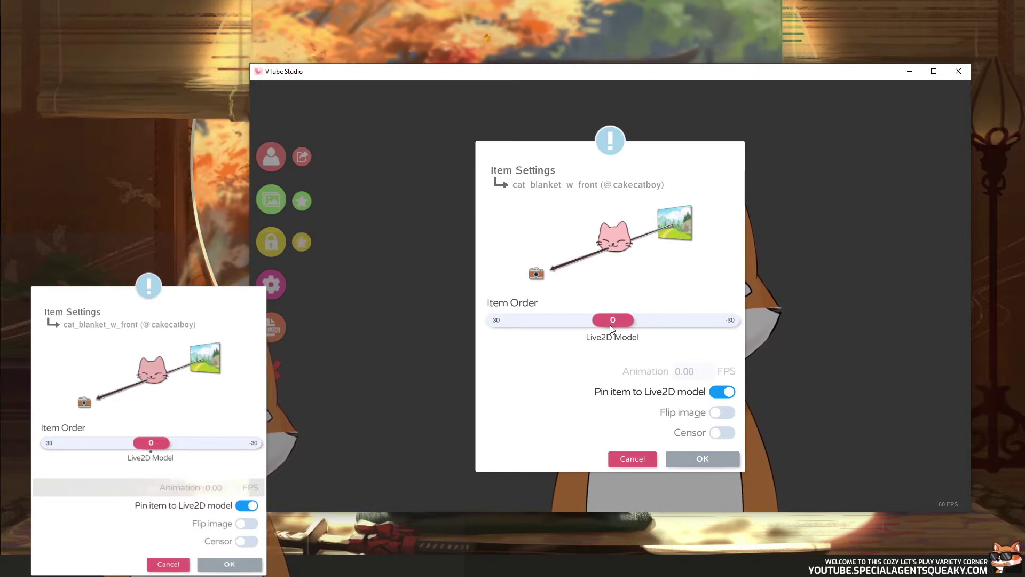
Step: Set the cat_blanket_w_front Item Order slider to 30 and confirm the item settings
{"action": "left_click_drag", "start_coordinate": [607, 325], "coordinate": [551, 330]}
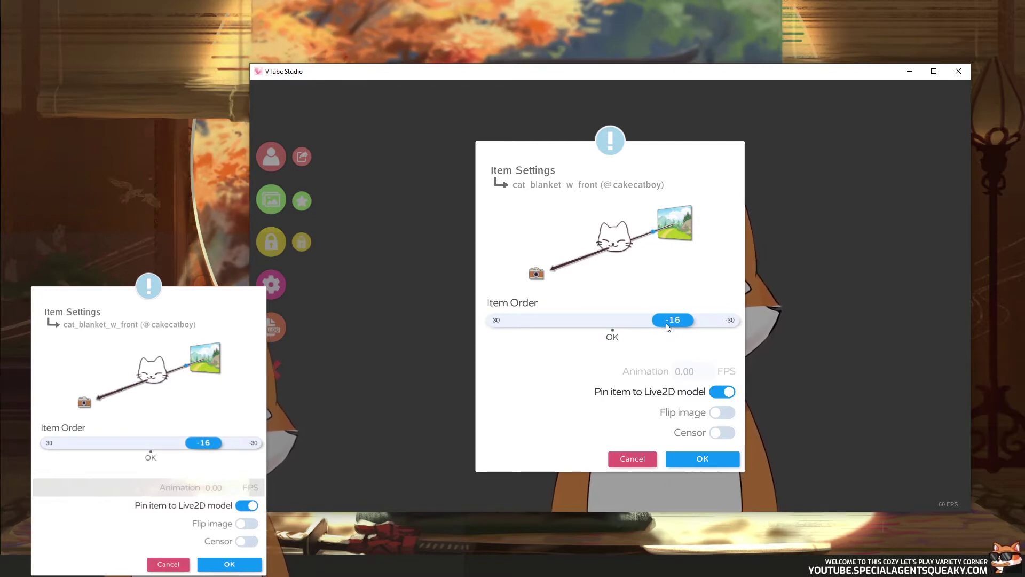
{"action": "left_click_drag", "start_coordinate": [638, 324], "coordinate": [538, 323]}
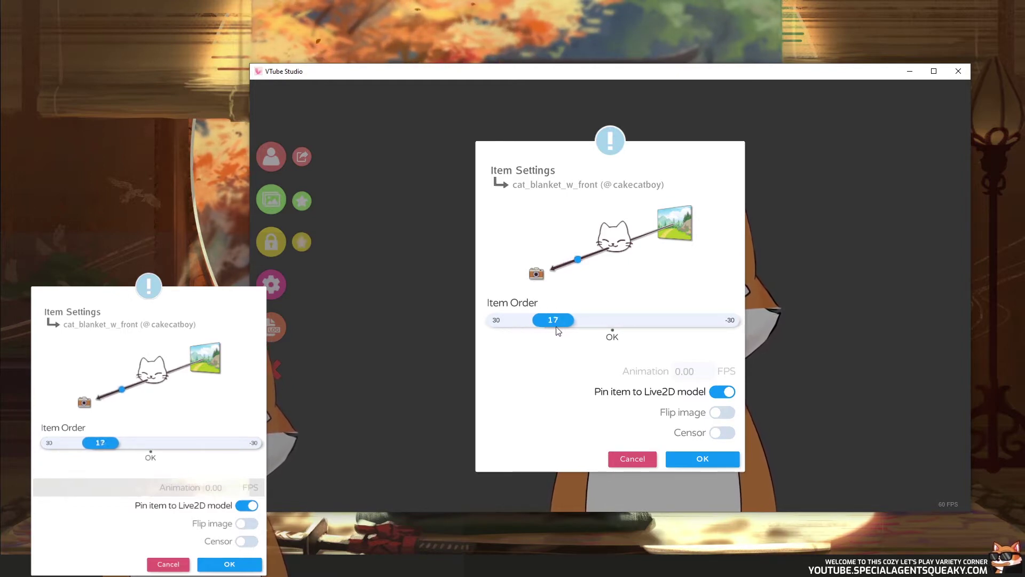
{"action": "left_click_drag", "start_coordinate": [557, 331], "coordinate": [503, 337]}
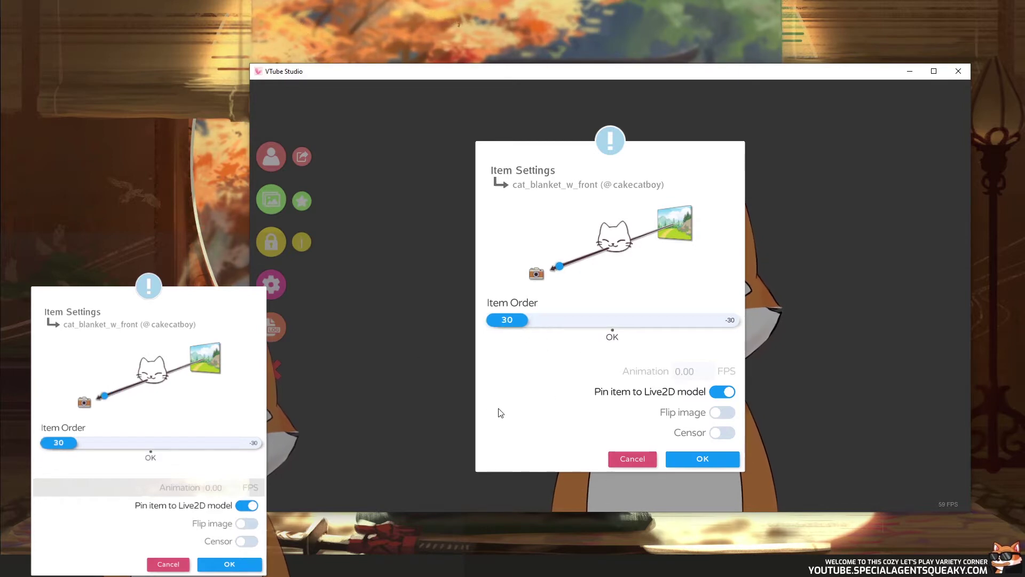
{"action": "left_click", "coordinate": [705, 460]}
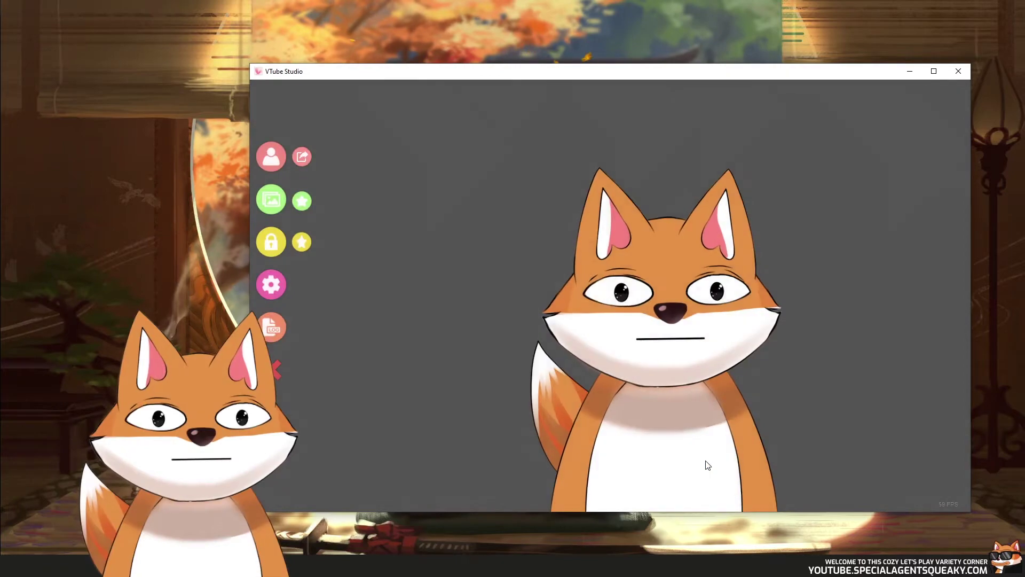
Step: Drag the blanket hood off the fox's face to the upper left and dismiss the tips
{"action": "left_click_drag", "start_coordinate": [632, 373], "coordinate": [600, 365]}
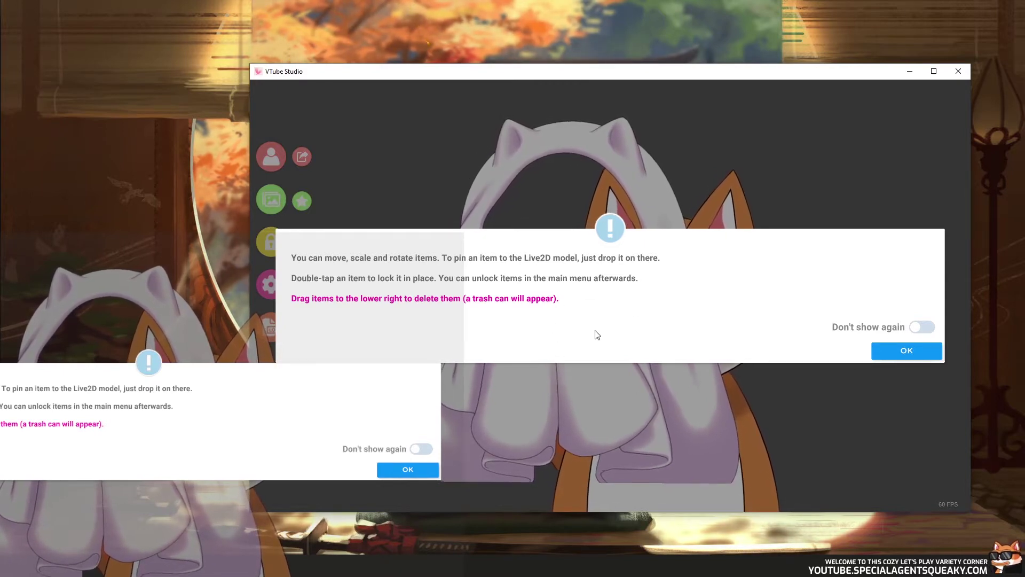
{"action": "key", "text": "Return"}
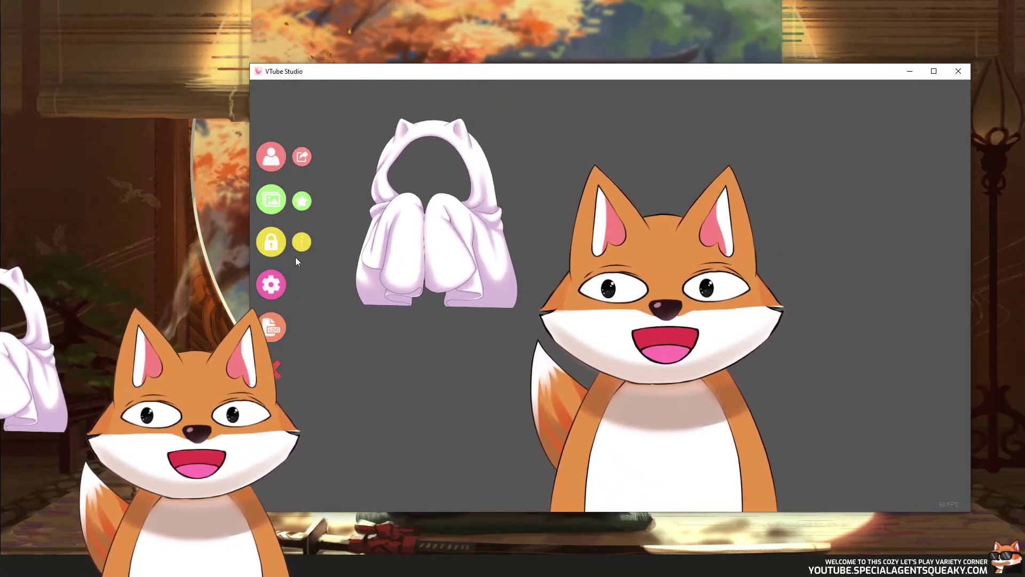
Step: Filter the item list for 'bev' and add the beverage_7Bull can
{"action": "left_click", "coordinate": [304, 203]}
{"action": "type", "text": "bwe"}
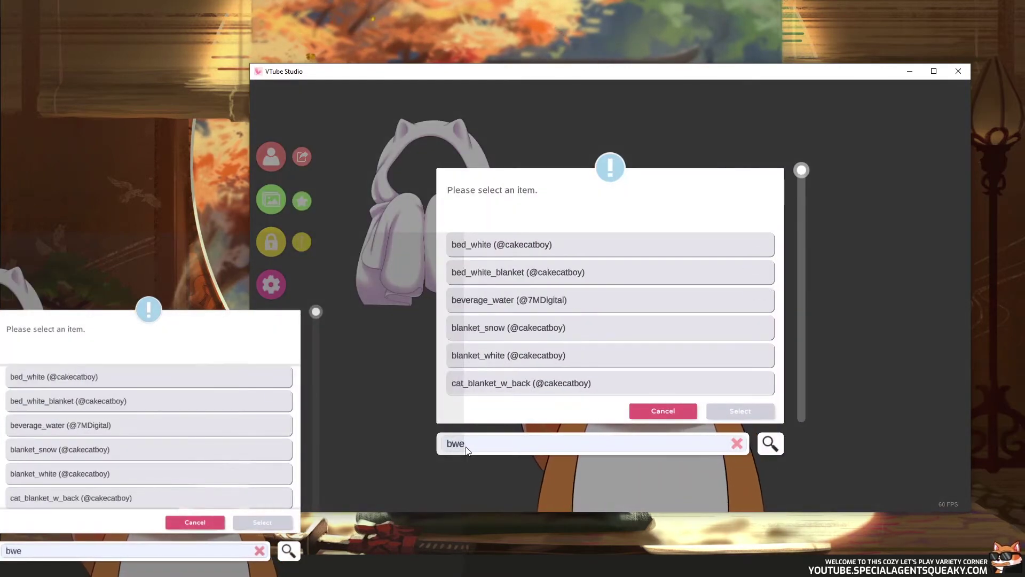
{"action": "key", "text": "BackSpace"}
{"action": "type", "text": "ev"}
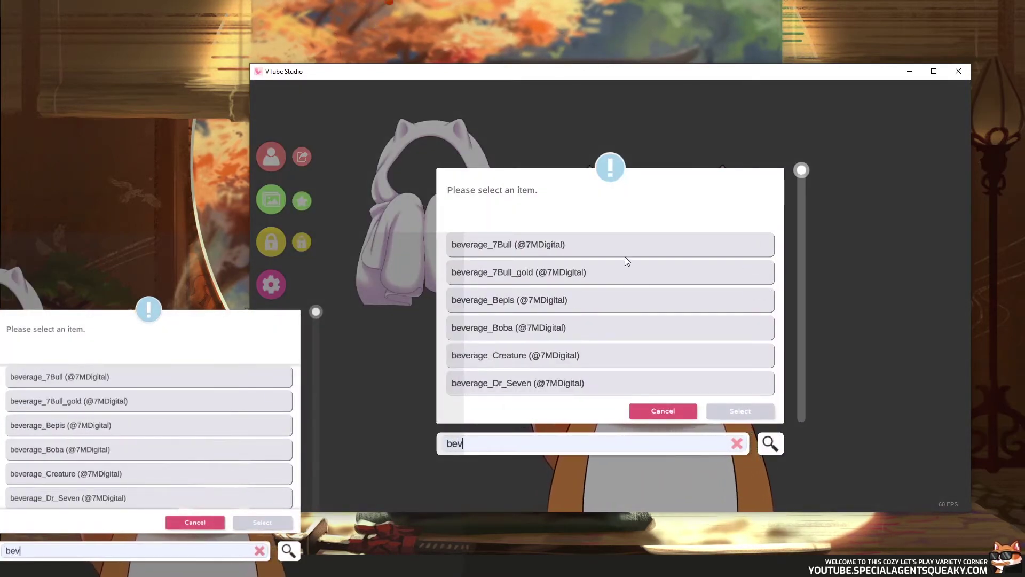
{"action": "left_click", "coordinate": [522, 243]}
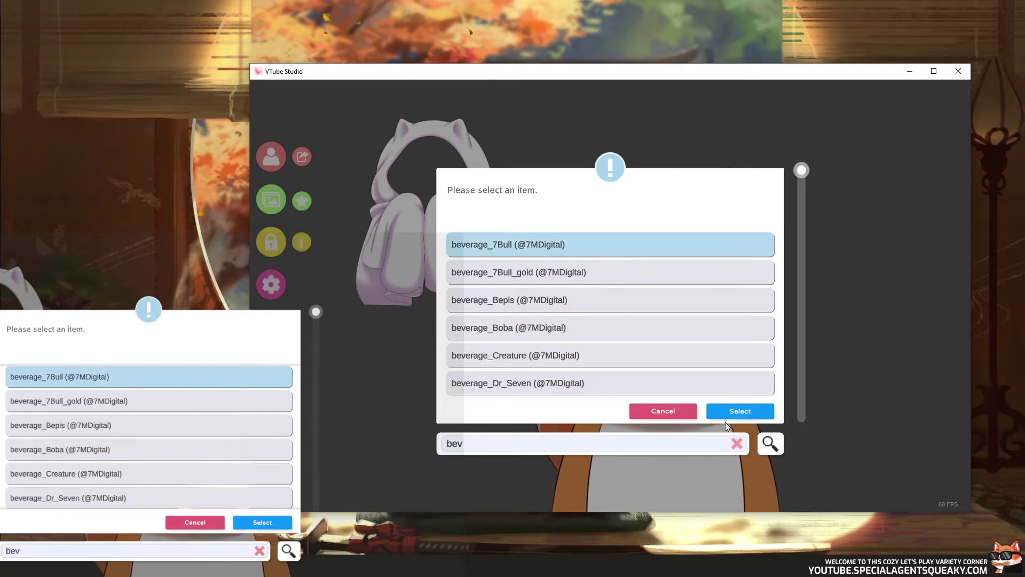
{"action": "left_click", "coordinate": [734, 410]}
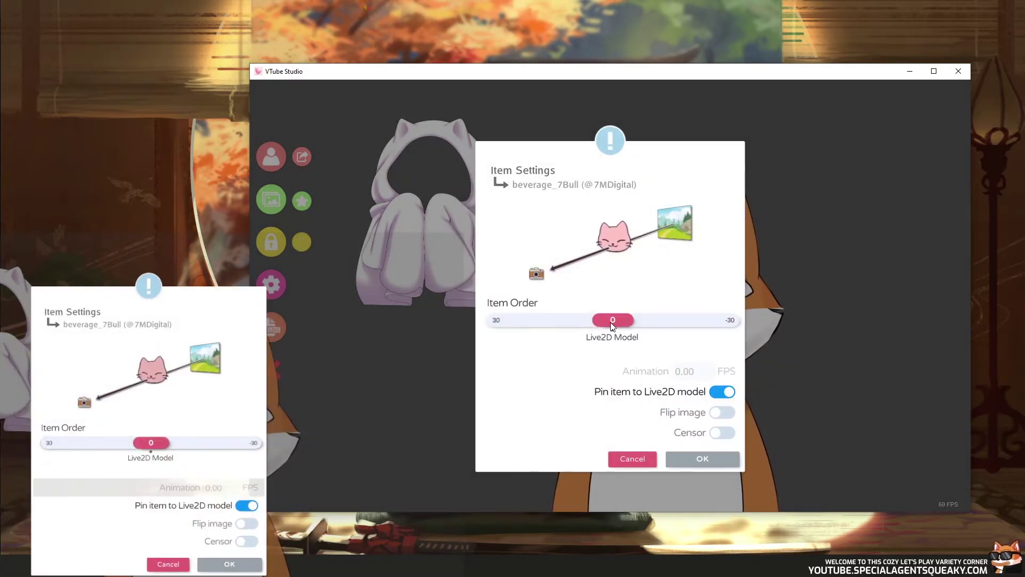
Step: Set the beverage_7Bull can's Item Order to -18 and confirm its settings
{"action": "left_click_drag", "start_coordinate": [613, 321], "coordinate": [643, 329]}
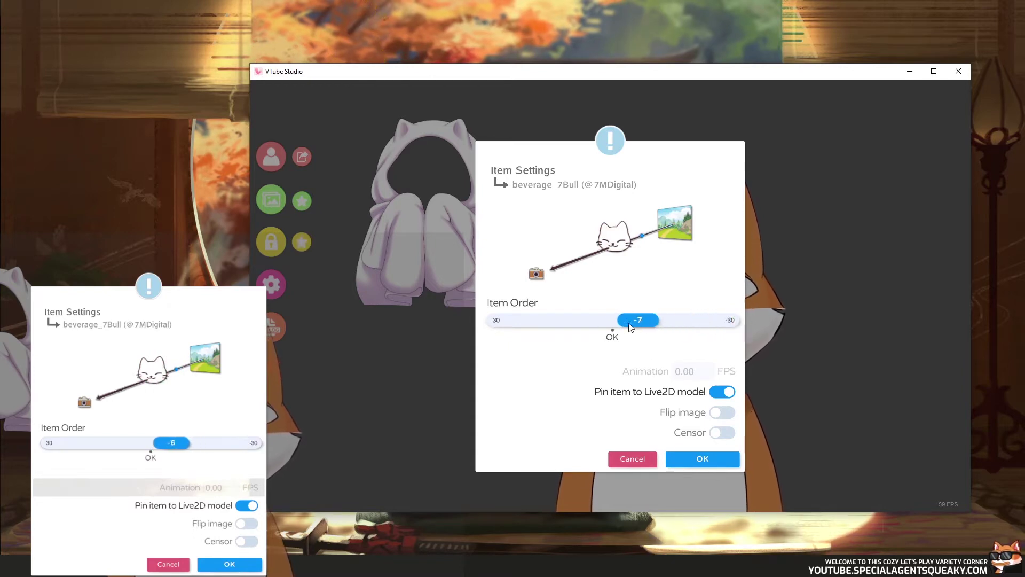
{"action": "left_click_drag", "start_coordinate": [656, 334], "coordinate": [698, 333]}
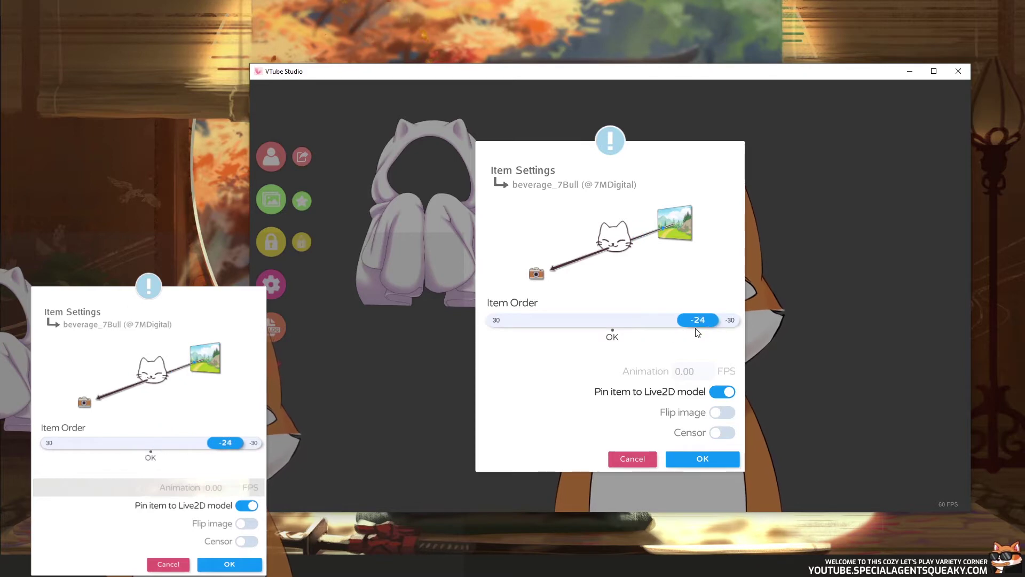
{"action": "left_click", "coordinate": [686, 462]}
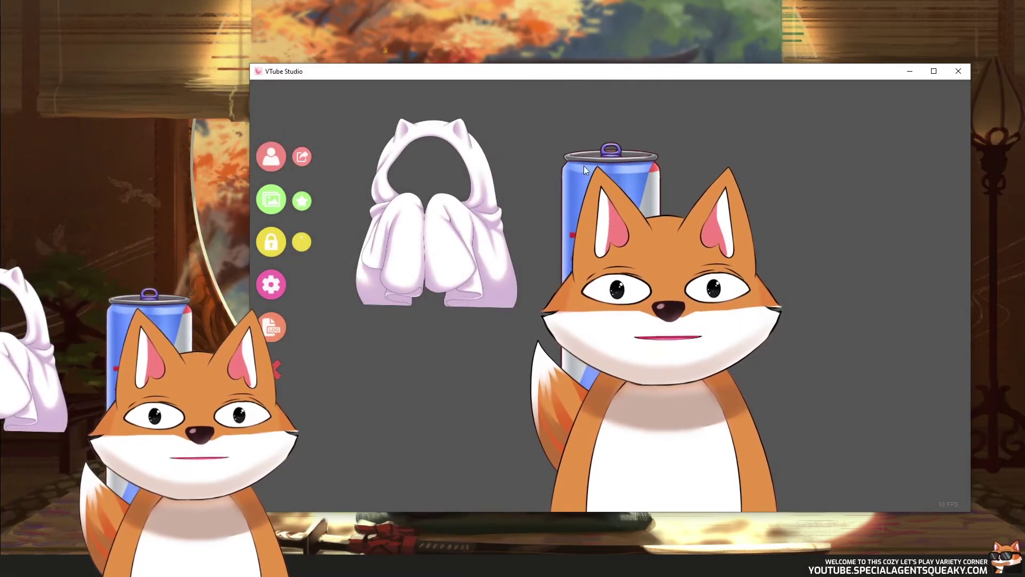
Step: Move the can and hoodie blanket around, then drop the energy-drink can in the trash
{"action": "left_click_drag", "start_coordinate": [629, 175], "coordinate": [823, 224]}
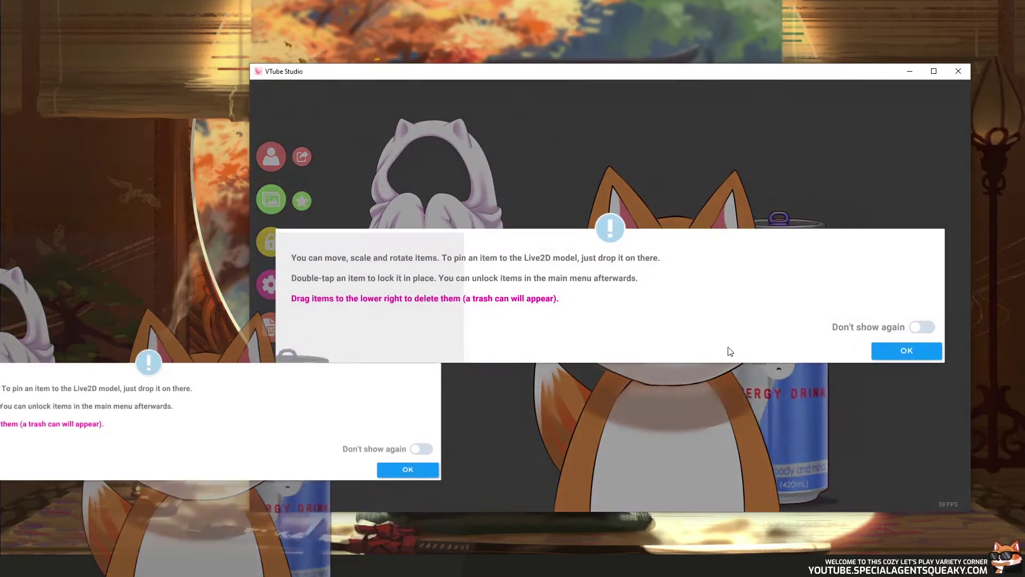
{"action": "left_click", "coordinate": [874, 352]}
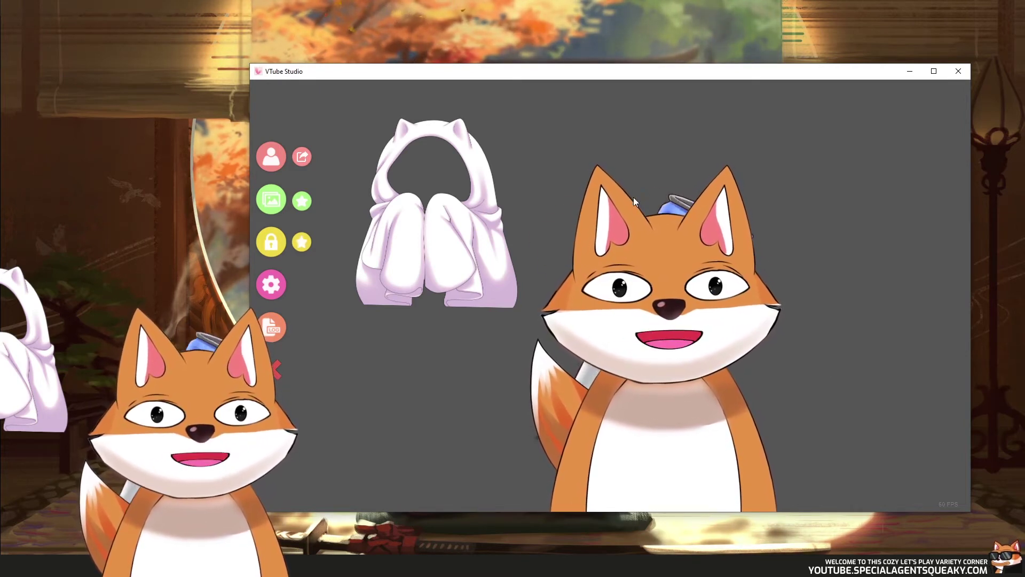
{"action": "left_click_drag", "start_coordinate": [454, 236], "coordinate": [943, 488]}
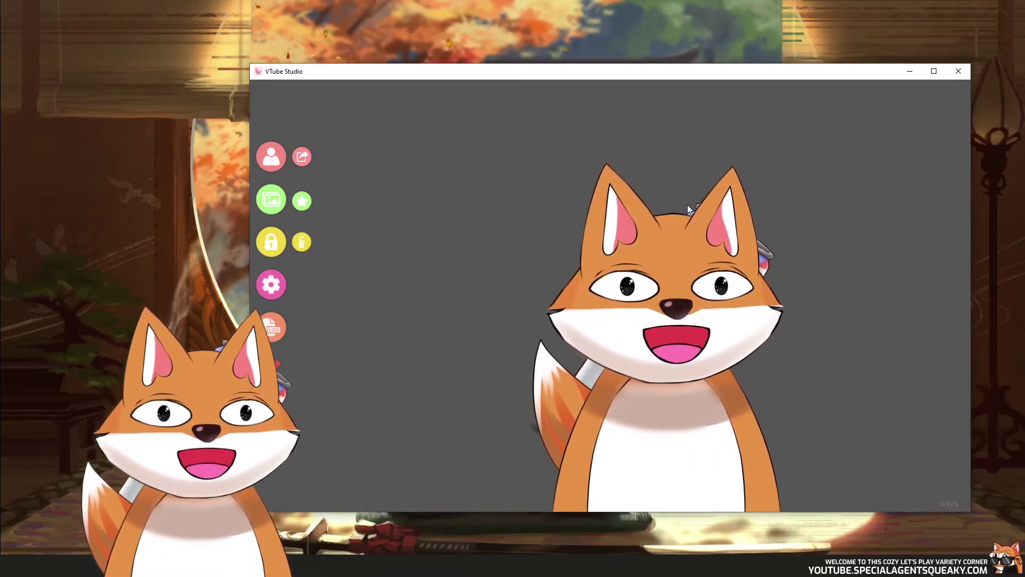
{"action": "left_click_drag", "start_coordinate": [853, 292], "coordinate": [943, 481]}
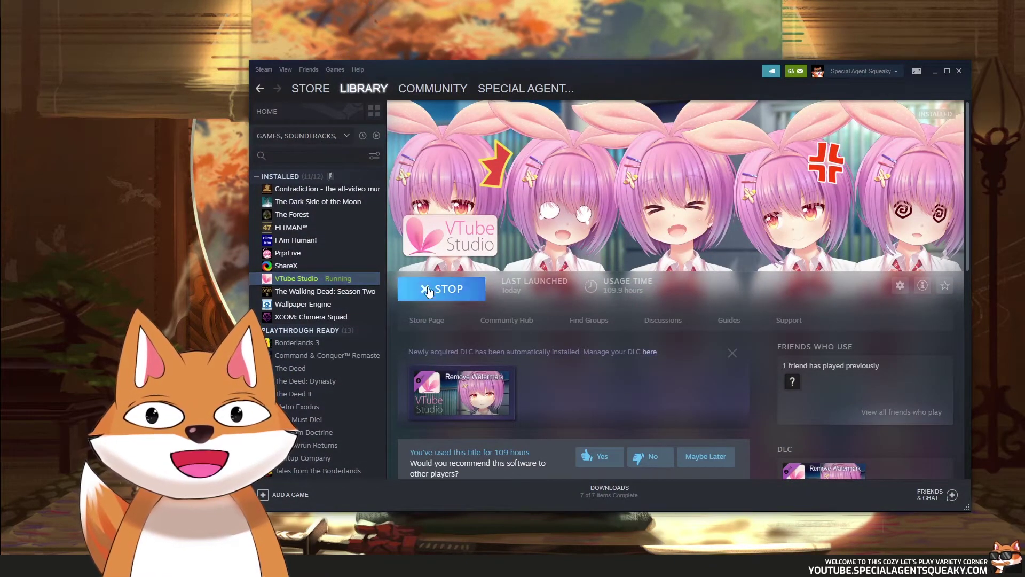
Step: Open VTube Studio's install folder via Steam Properties > Local Files > Browse
{"action": "right_click", "coordinate": [310, 282]}
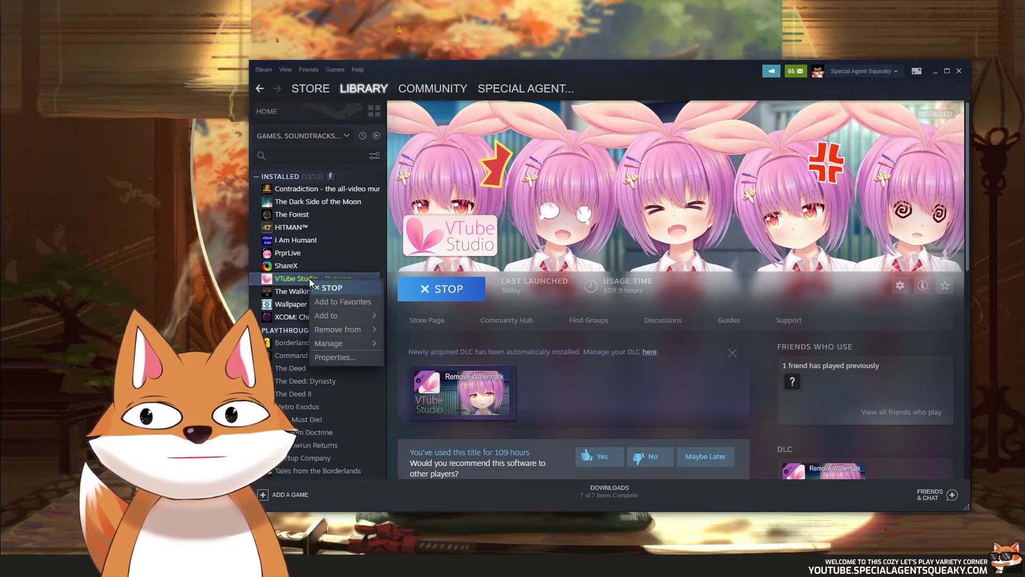
{"action": "left_click", "coordinate": [334, 357]}
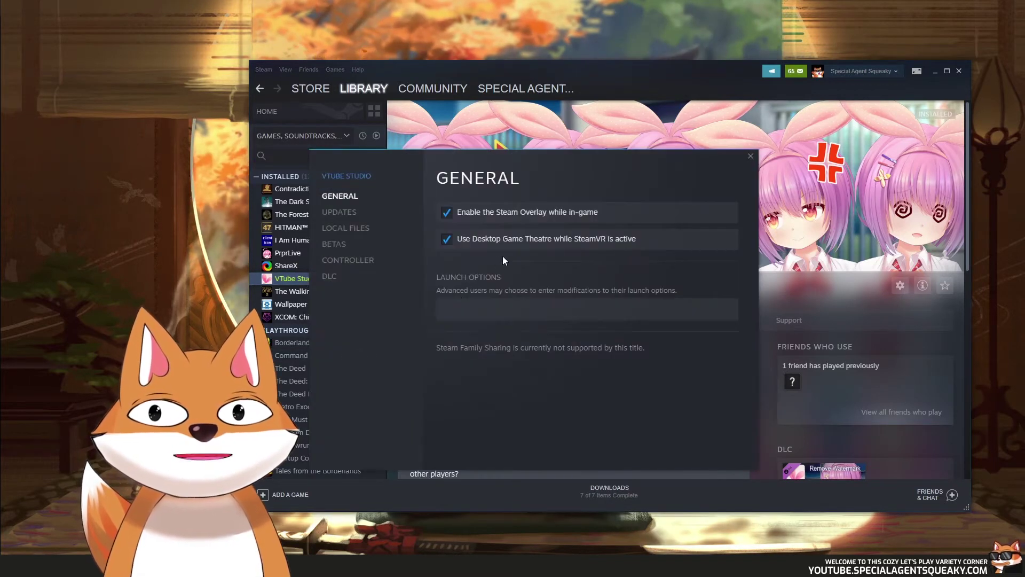
{"action": "left_click", "coordinate": [355, 234]}
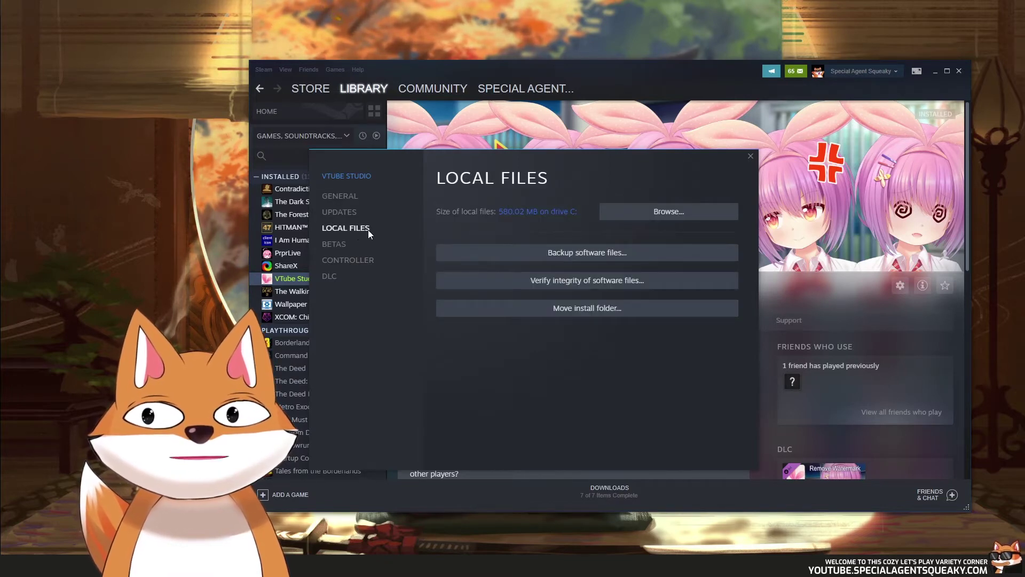
{"action": "left_click", "coordinate": [668, 211]}
{"action": "left_click_drag", "start_coordinate": [549, 101], "coordinate": [569, 122]}
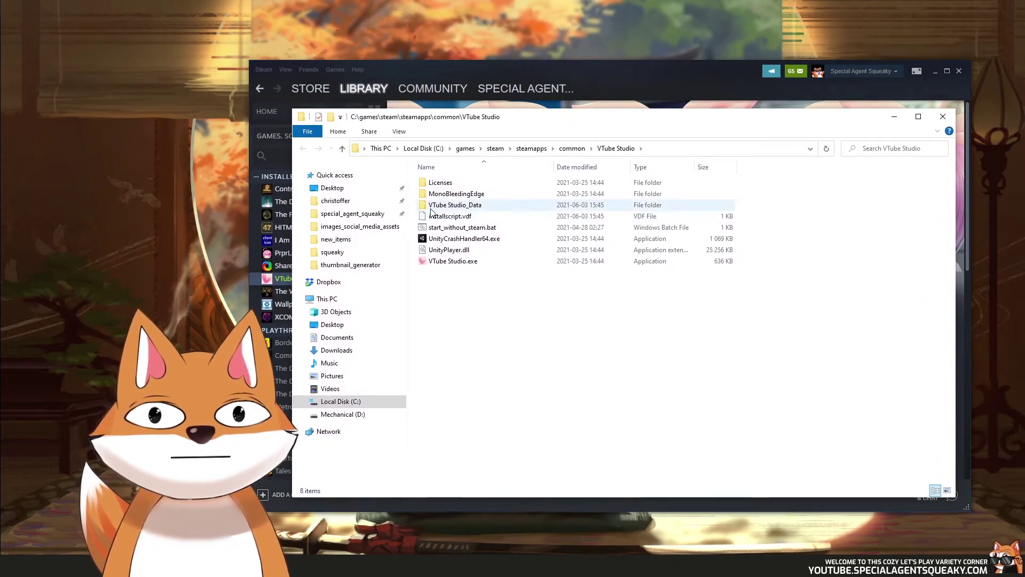
Step: Navigate to VTube Studio_Data > StreamingAssets > Items and browse the prop images
{"action": "double_click", "coordinate": [454, 206]}
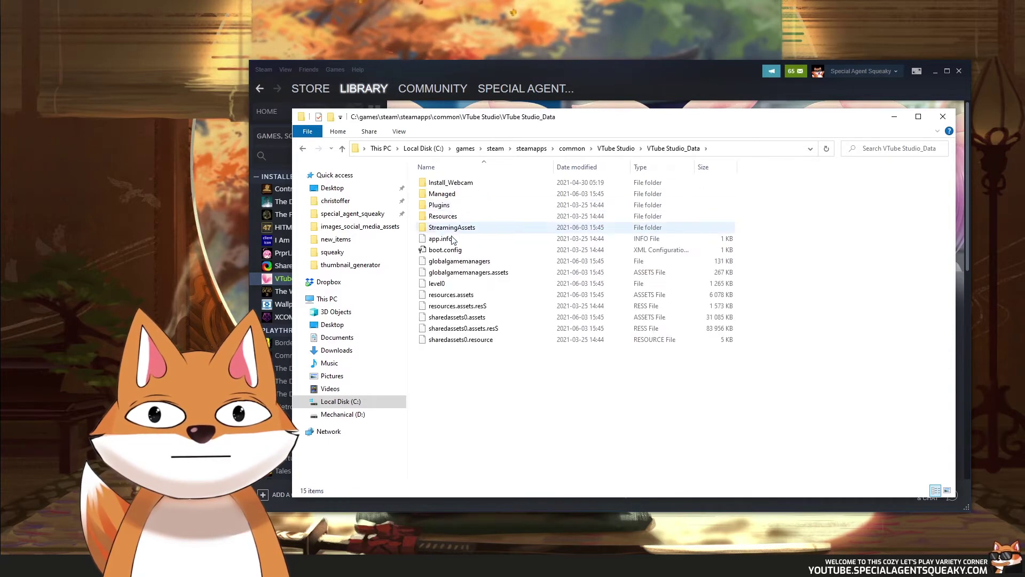
{"action": "double_click", "coordinate": [450, 228]}
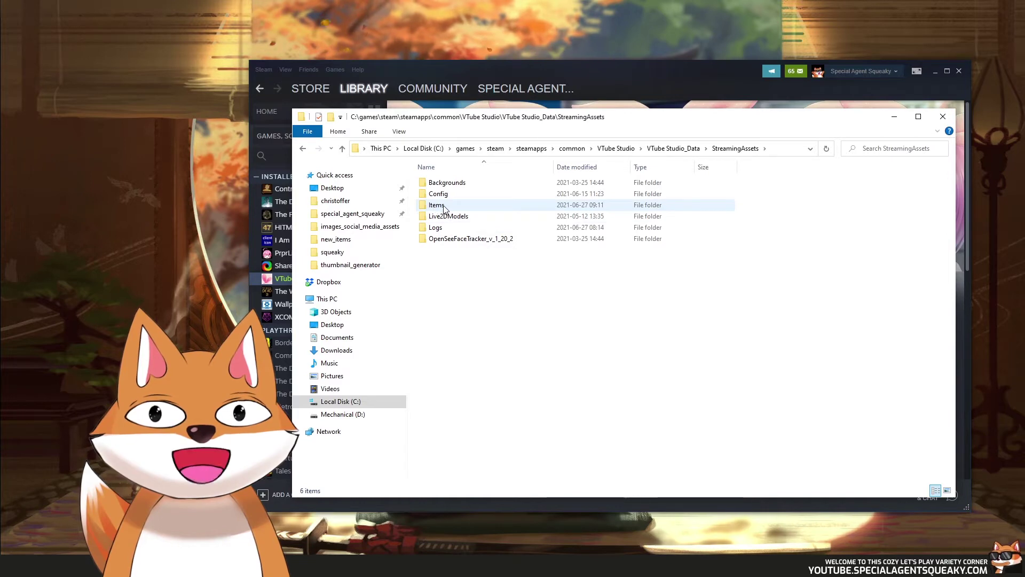
{"action": "double_click", "coordinate": [449, 206]}
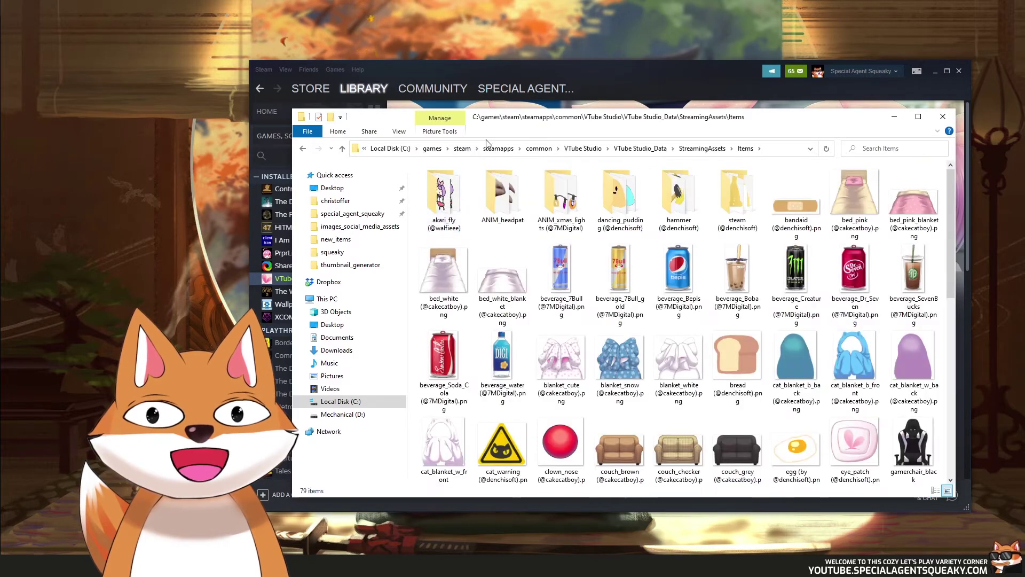
{"action": "left_click_drag", "start_coordinate": [518, 123], "coordinate": [500, 77]}
{"action": "mouse_move", "coordinate": [931, 162]}
{"action": "left_mouse_down"}
{"action": "mouse_move", "coordinate": [938, 275]}
{"action": "mouse_move", "coordinate": [925, 168]}
{"action": "left_mouse_up"}
{"action": "scroll", "coordinate": [893, 163], "scroll_direction": "down", "scroll_amount": 5}
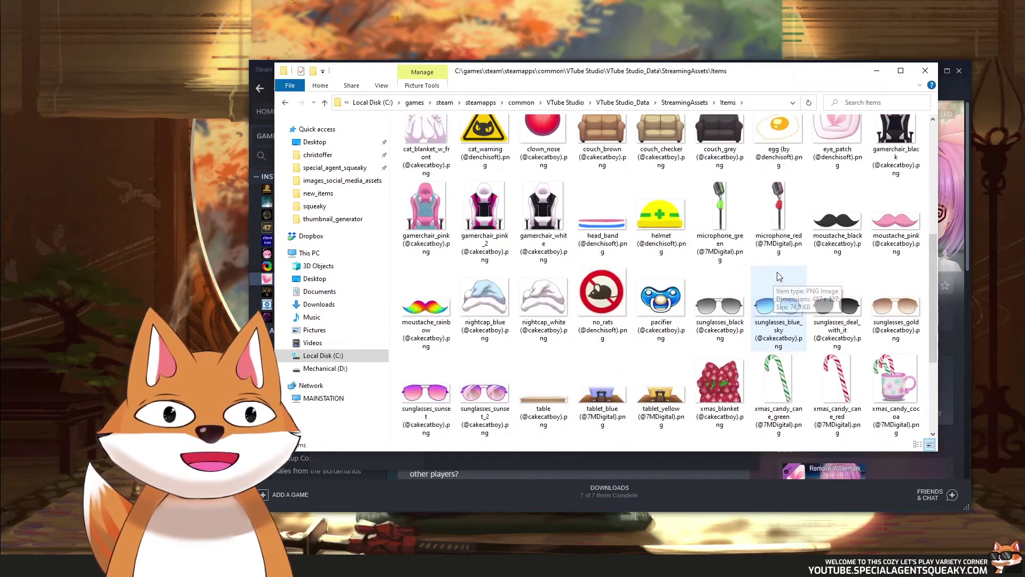
{"action": "scroll", "coordinate": [776, 273], "scroll_direction": "up", "scroll_amount": 2}
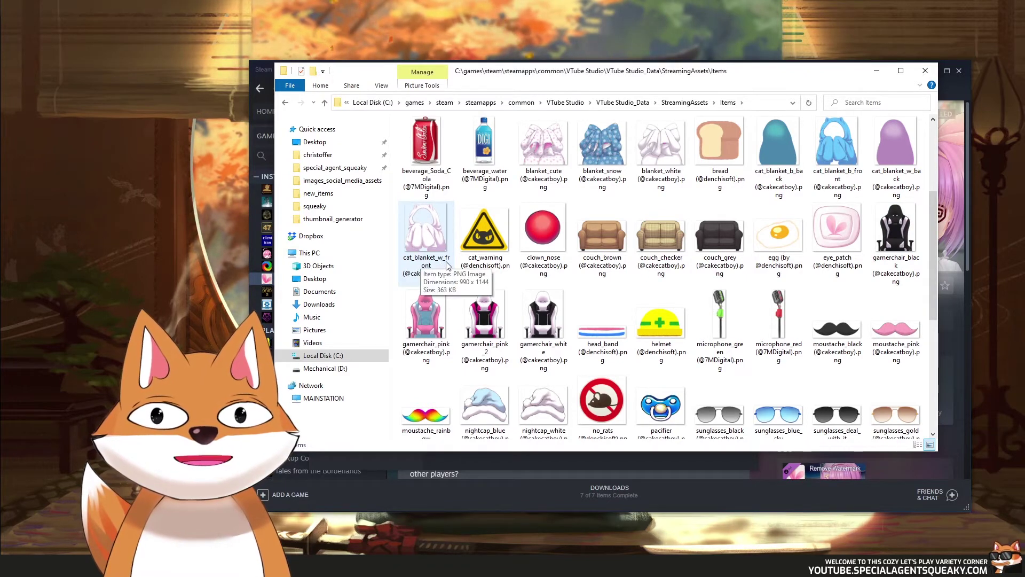
Step: Check the cat_blanket_w_front and beverage_7Bull images, then place new_items beside Items
{"action": "left_click", "coordinate": [435, 238]}
{"action": "left_click_drag", "start_coordinate": [929, 259], "coordinate": [935, 195]}
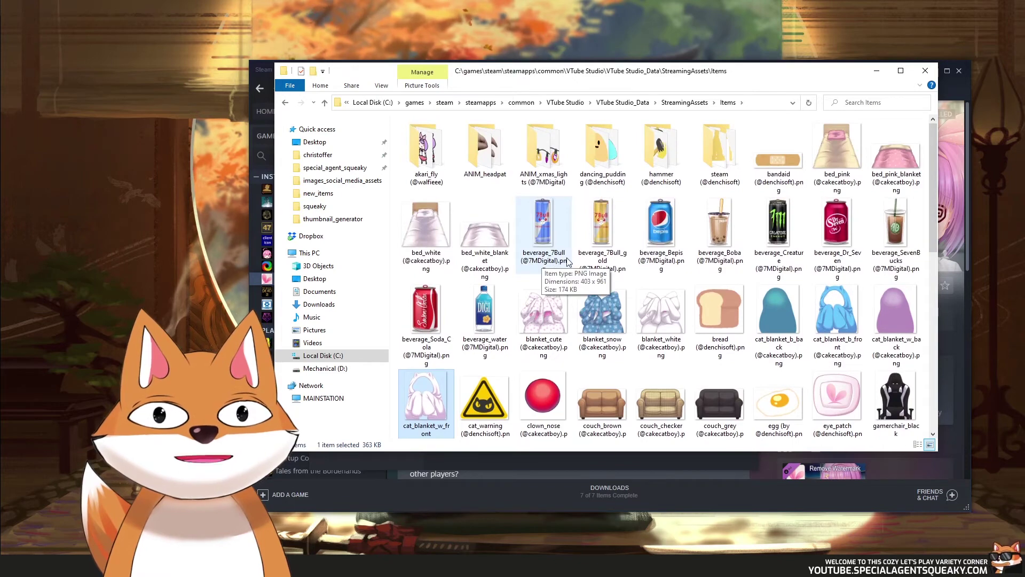
{"action": "left_click", "coordinate": [567, 260]}
{"action": "left_click_drag", "start_coordinate": [933, 178], "coordinate": [934, 226]}
{"action": "left_click_drag", "start_coordinate": [749, 77], "coordinate": [758, 101]}
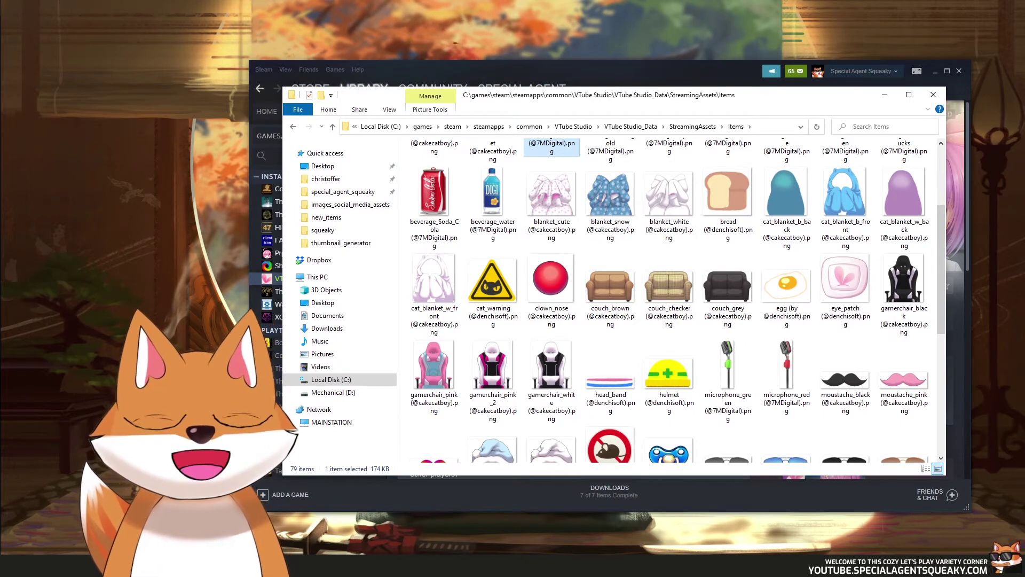
{"action": "left_click_drag", "start_coordinate": [489, 295], "coordinate": [434, 212]}
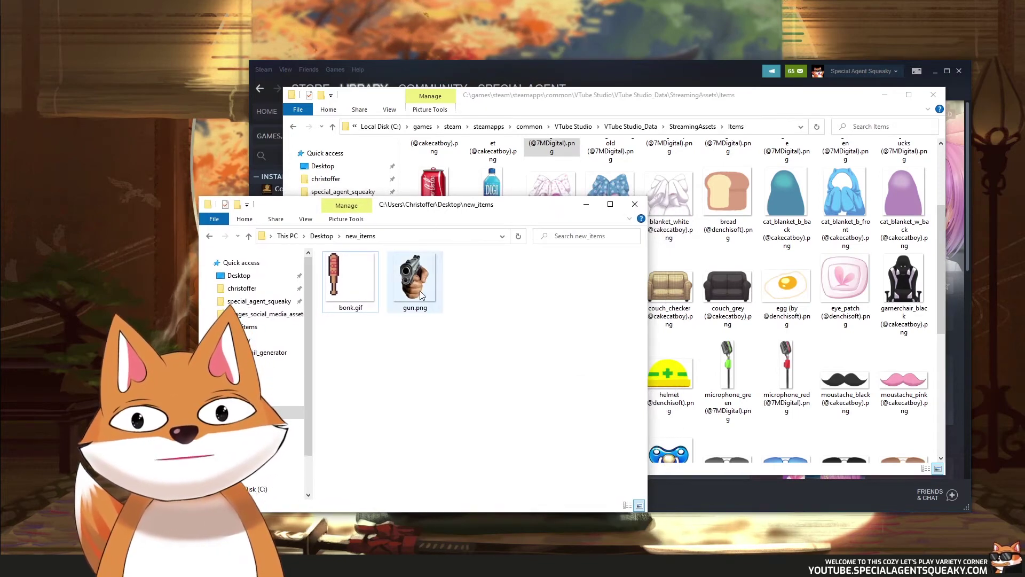
Step: Move gun.png from new_items into the Items folder, bringing it to 80 items
{"action": "left_click_drag", "start_coordinate": [416, 292], "coordinate": [785, 260]}
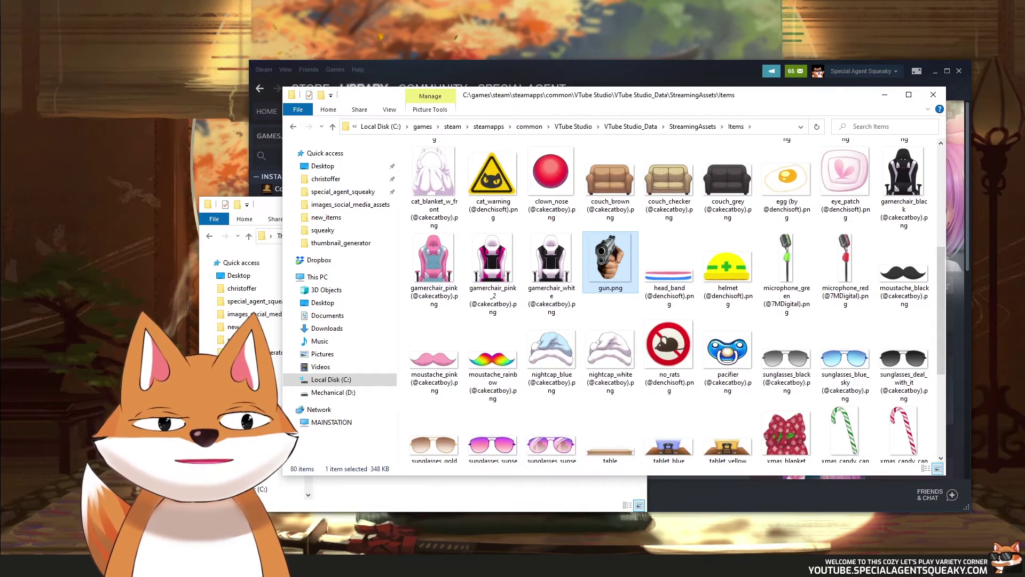
{"action": "key", "text": "alt+Tab"}
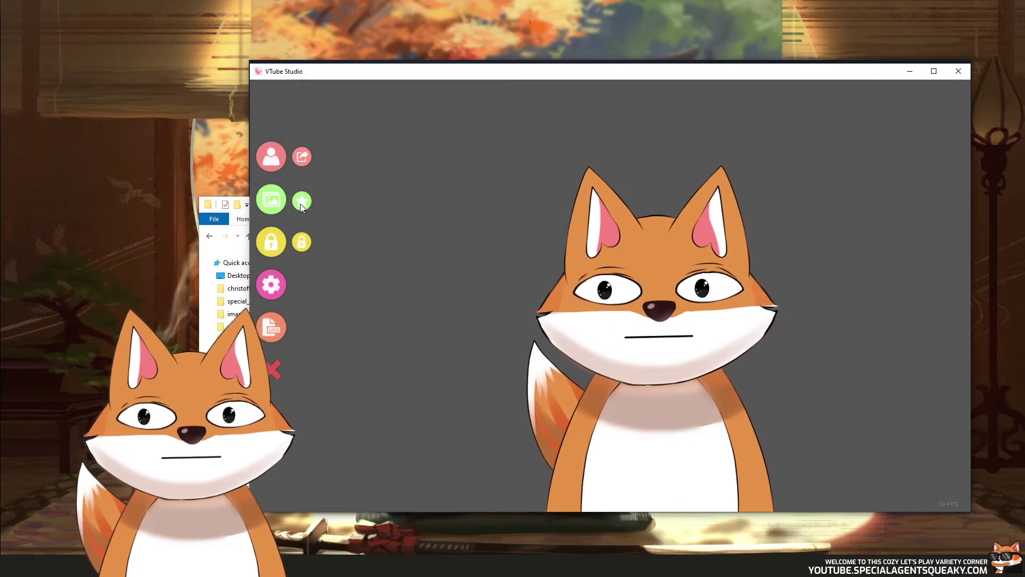
Step: Filter the item list for 'gun' and add it with default settings
{"action": "left_click", "coordinate": [301, 204]}
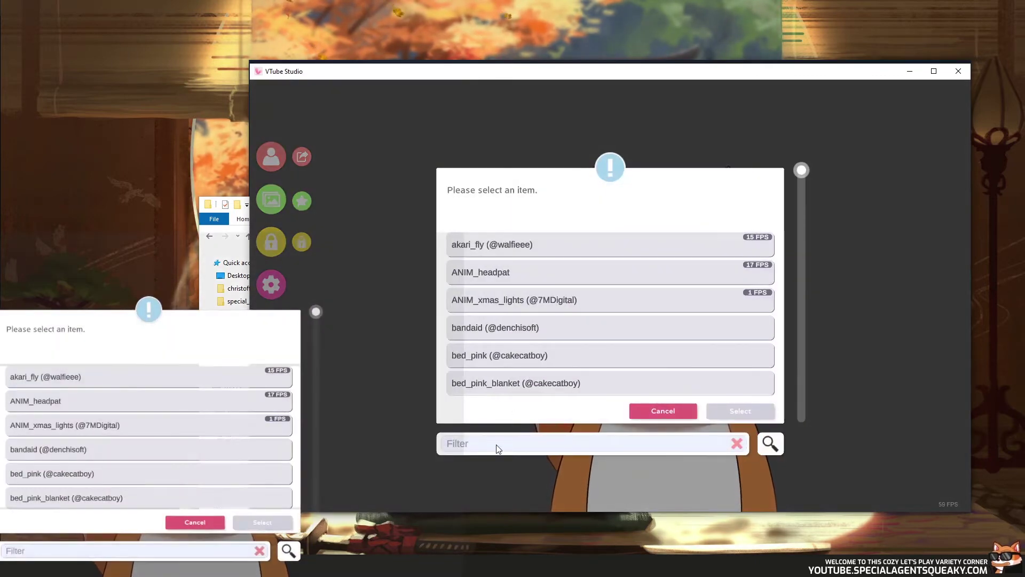
{"action": "type", "text": "gun"}
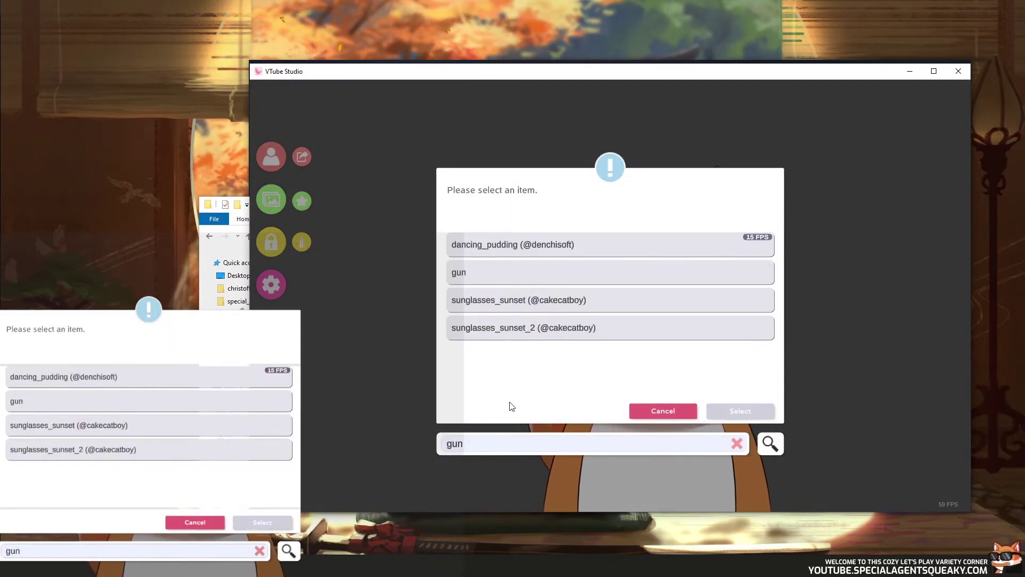
{"action": "left_click", "coordinate": [469, 274]}
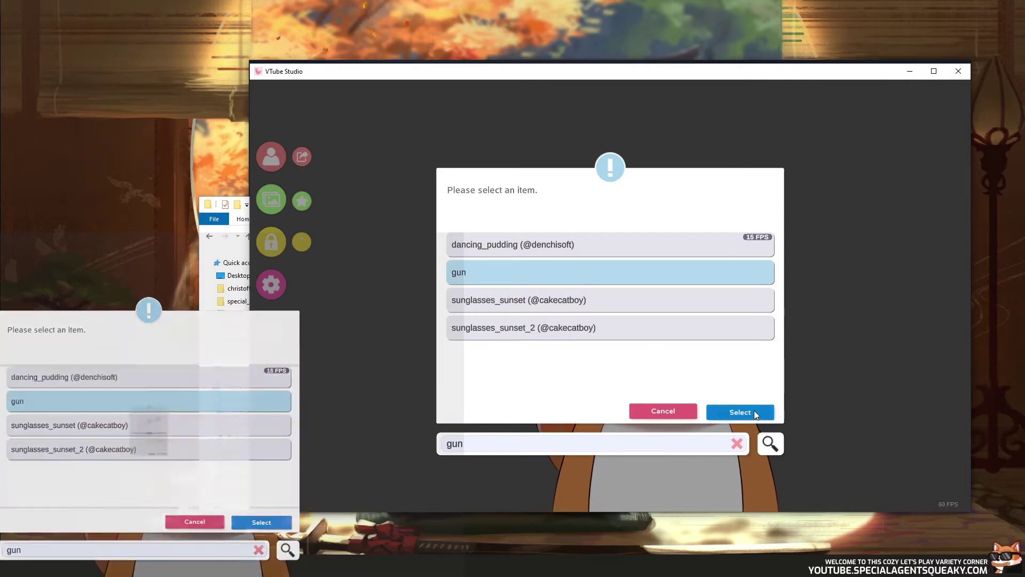
{"action": "left_click", "coordinate": [754, 410]}
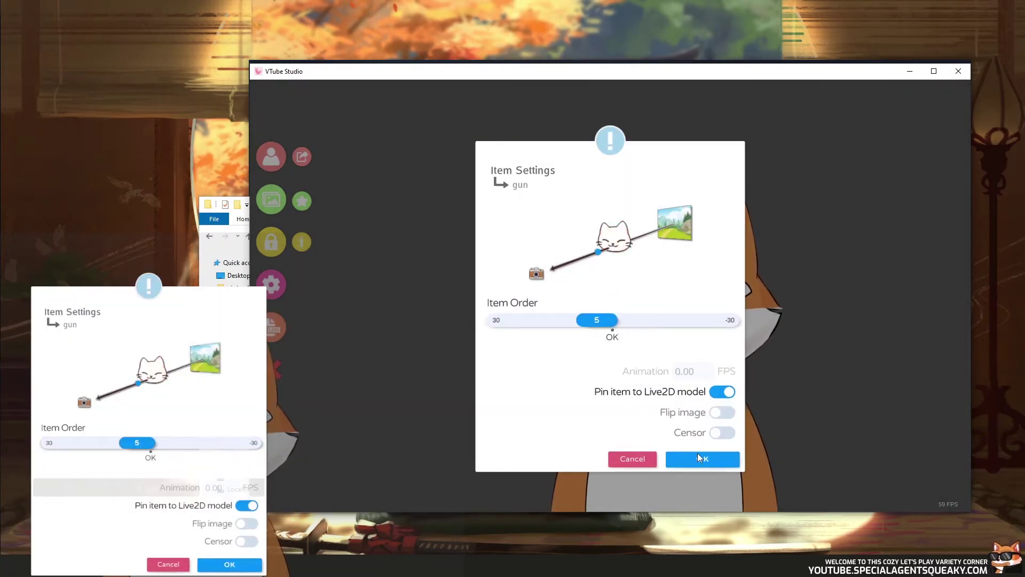
{"action": "left_click", "coordinate": [697, 458]}
Step: Position and scale the gun beside the fox's head, away from its hand
{"action": "left_click_drag", "start_coordinate": [518, 312], "coordinate": [626, 428]}
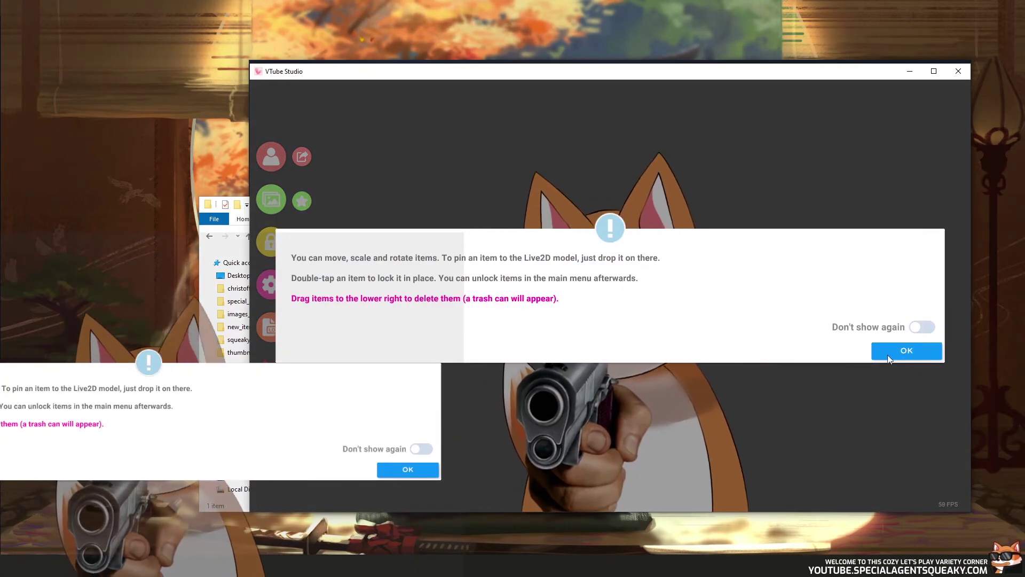
{"action": "left_click", "coordinate": [911, 353]}
{"action": "left_click_drag", "start_coordinate": [493, 380], "coordinate": [448, 272]}
{"action": "scroll", "coordinate": [435, 271], "scroll_direction": "down", "scroll_amount": 2}
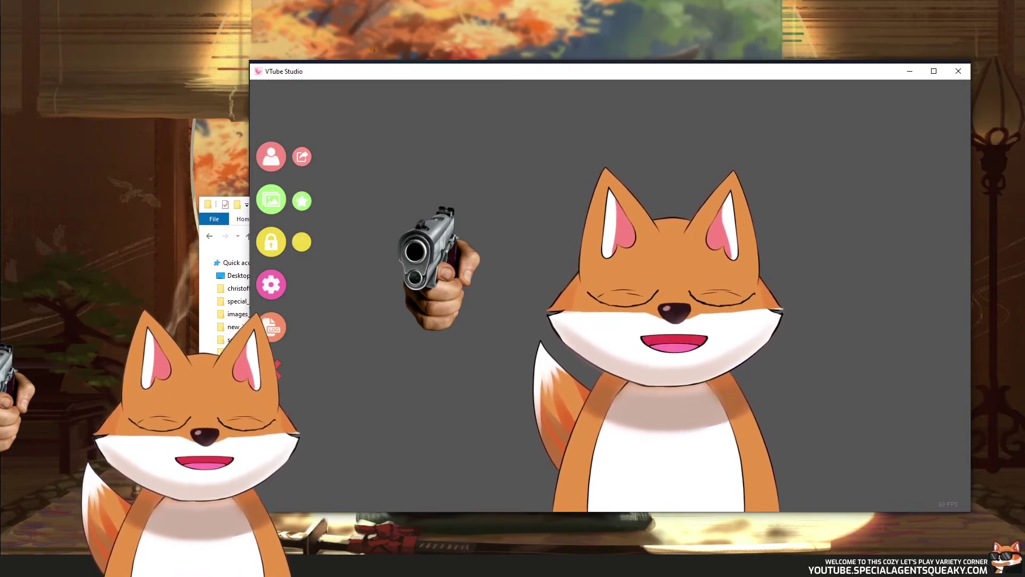
{"action": "key", "text": "alt+Tab"}
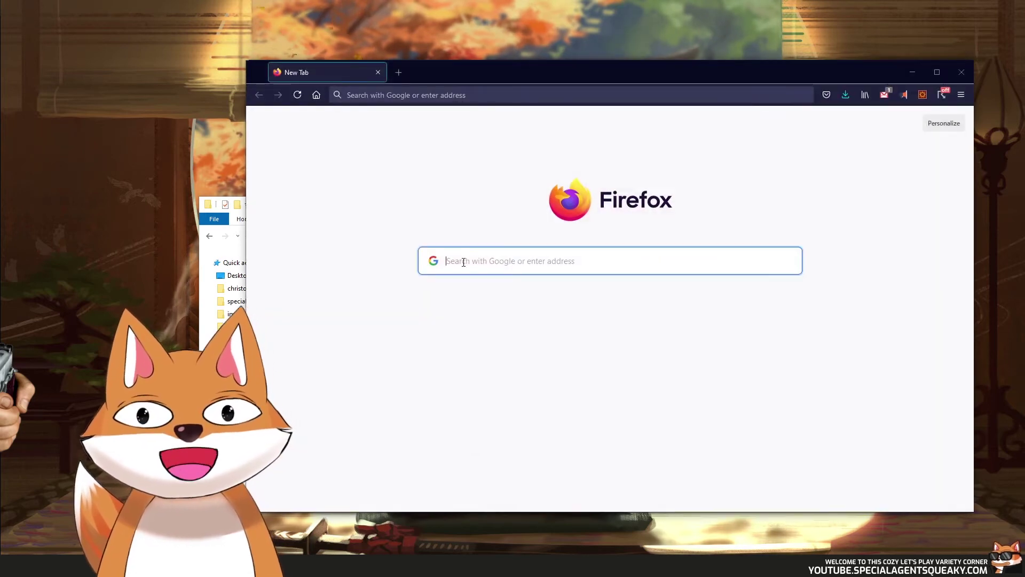
Step: Search Google Images for 'gun transparent', look through the results, then minimize Firefox
{"action": "type", "text": "g"}
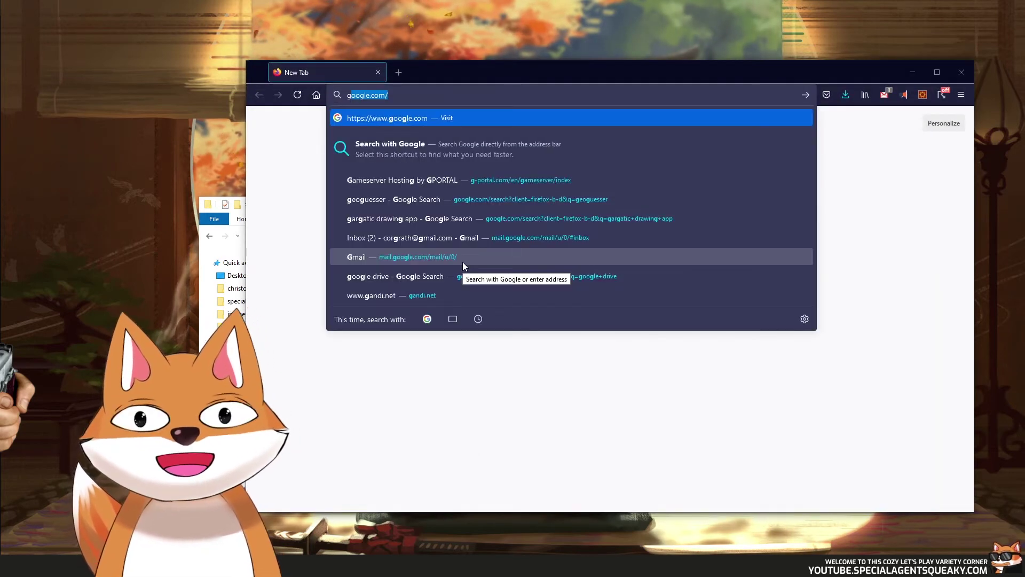
{"action": "type", "text": "un transparent"}
{"action": "key", "text": "Return"}
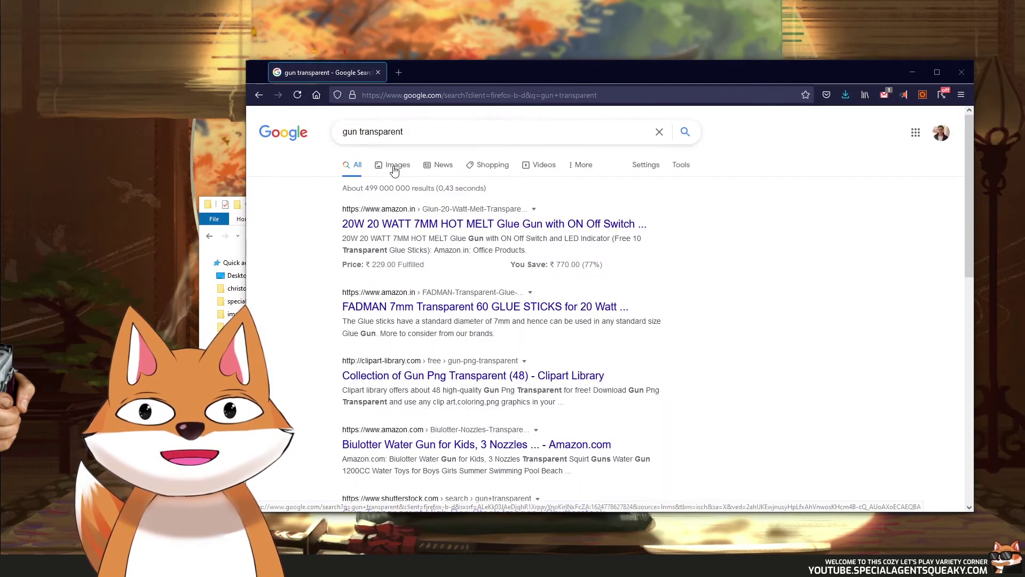
{"action": "left_click", "coordinate": [394, 167]}
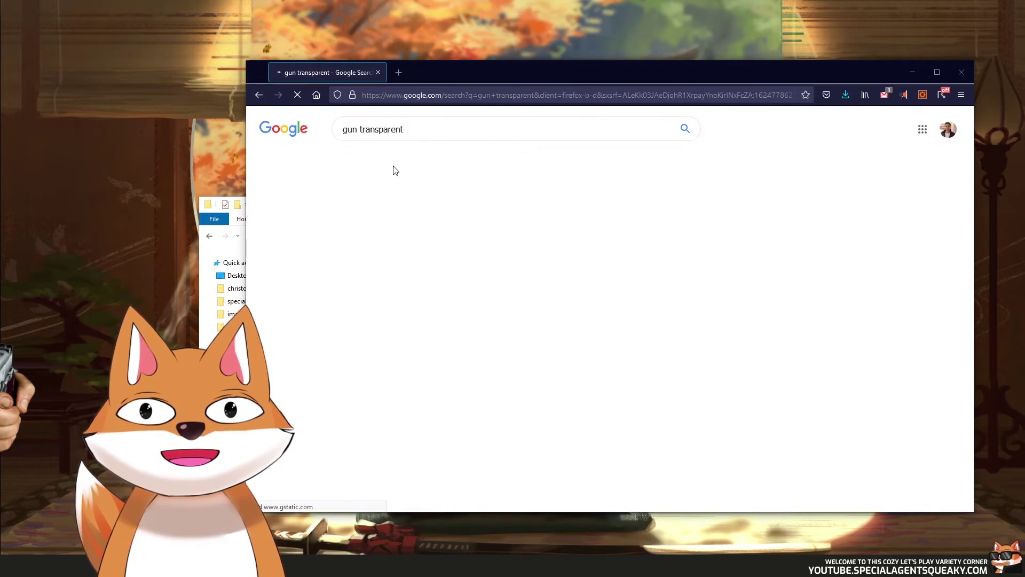
{"action": "mouse_move", "coordinate": [972, 187]}
{"action": "left_mouse_down"}
{"action": "mouse_move", "coordinate": [970, 224]}
{"action": "mouse_move", "coordinate": [967, 184]}
{"action": "left_mouse_up"}
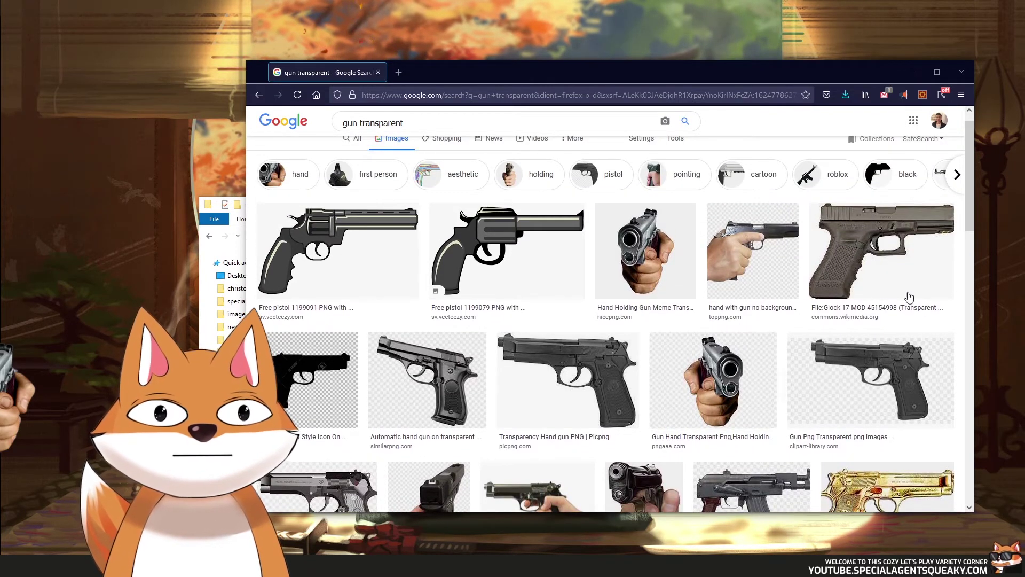
{"action": "scroll", "coordinate": [766, 295], "scroll_direction": "down", "scroll_amount": 2}
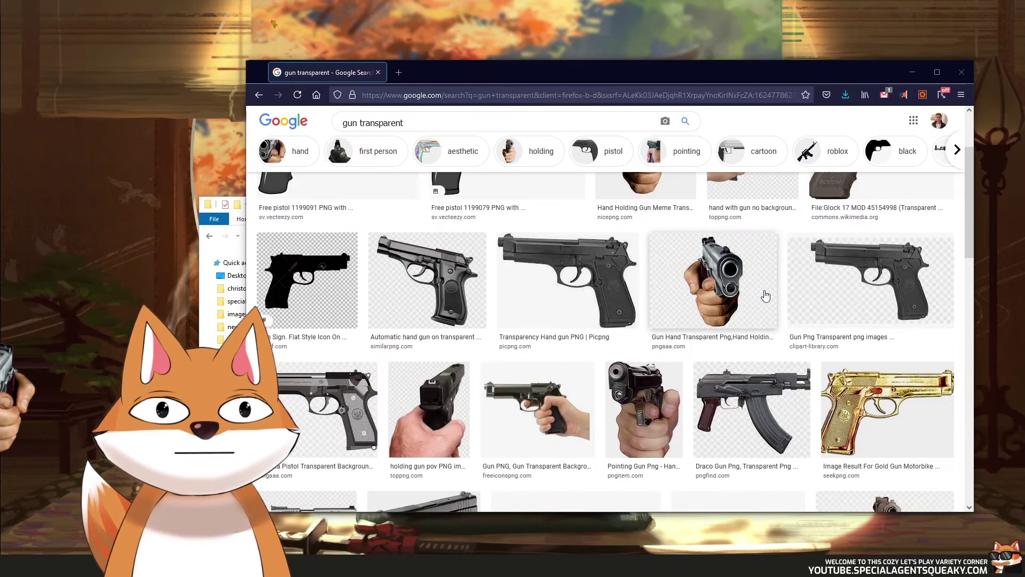
{"action": "left_click", "coordinate": [910, 73]}
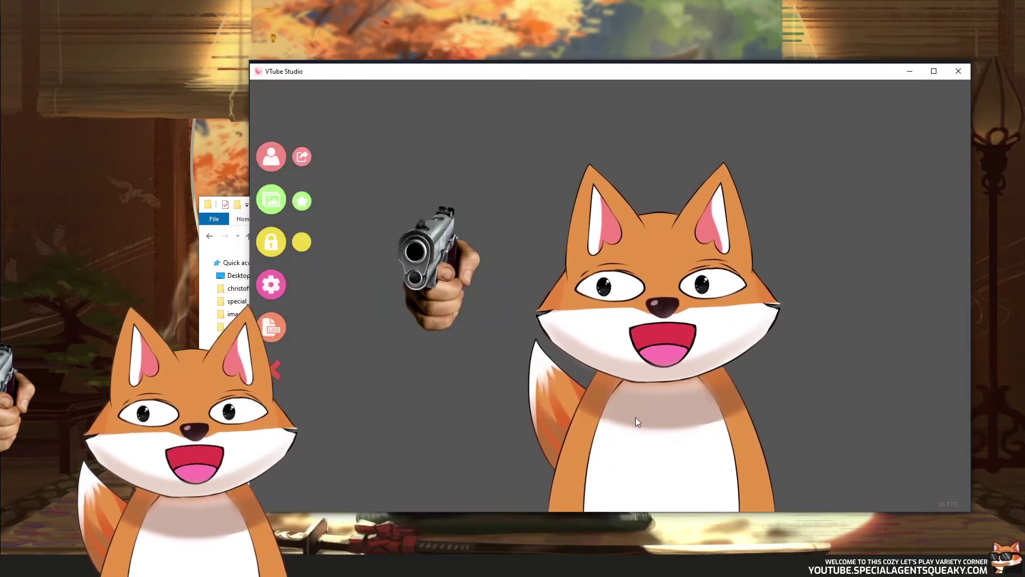
Step: Move the gun picture onto the fox's chest and switch to the new_items folder window
{"action": "left_click_drag", "start_coordinate": [484, 271], "coordinate": [943, 476]}
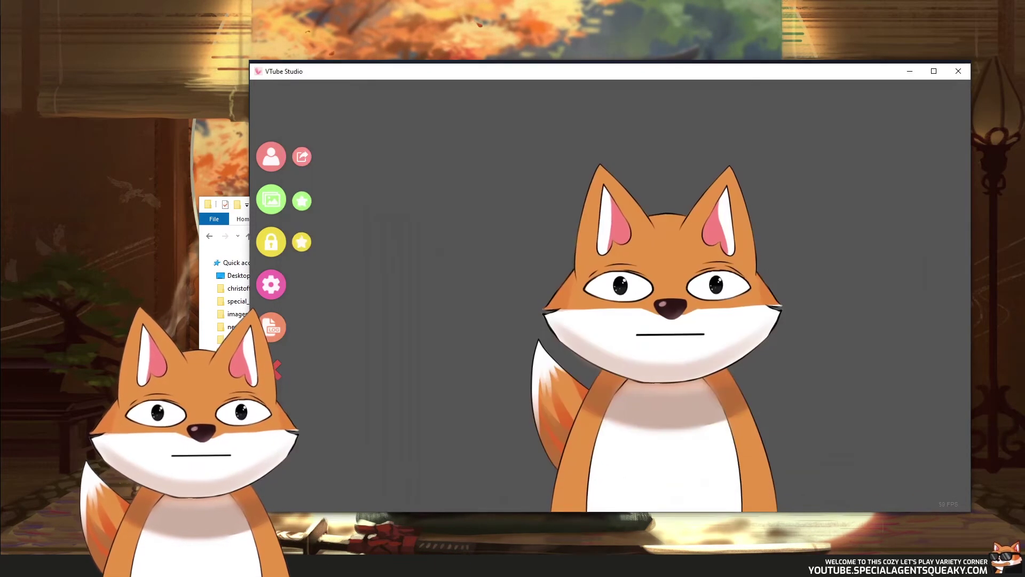
{"action": "key", "text": "alt+Tab"}
Step: Copy bonk.gif from new_items into VTube Studio's StreamingAssets Items folder
{"action": "left_click_drag", "start_coordinate": [390, 208], "coordinate": [331, 108]}
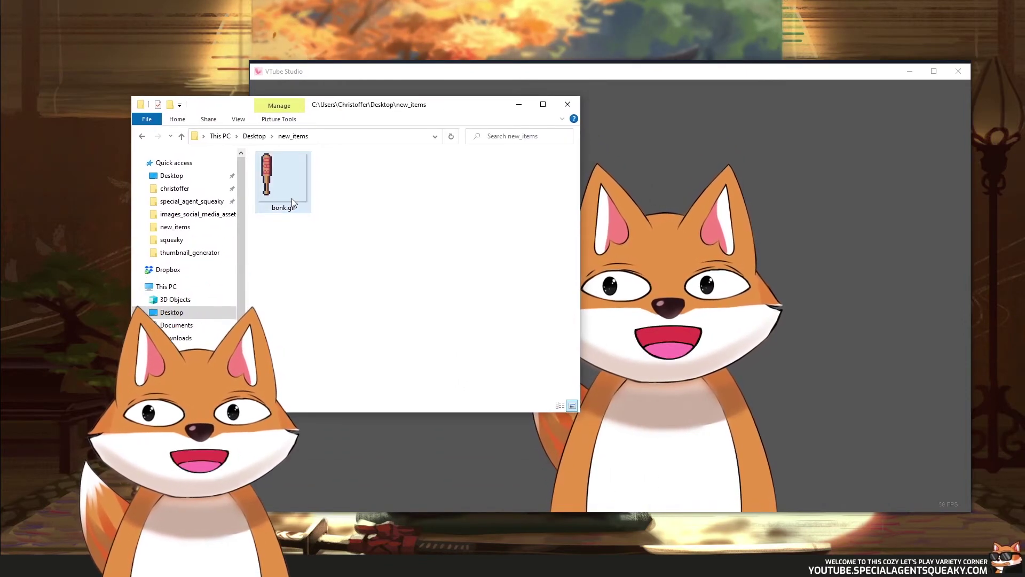
{"action": "left_click_drag", "start_coordinate": [374, 111], "coordinate": [672, 196]}
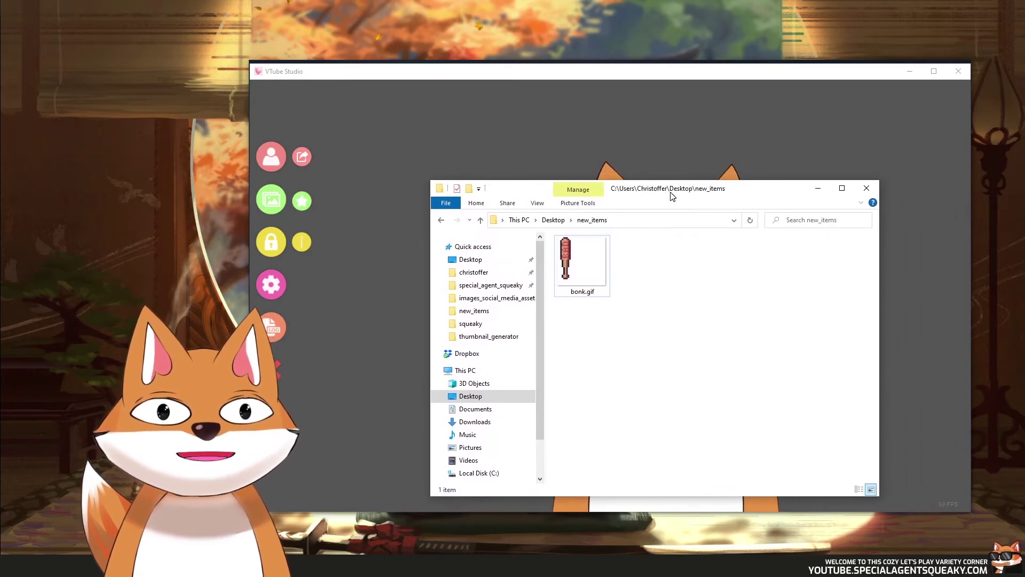
{"action": "left_click", "coordinate": [573, 267]}
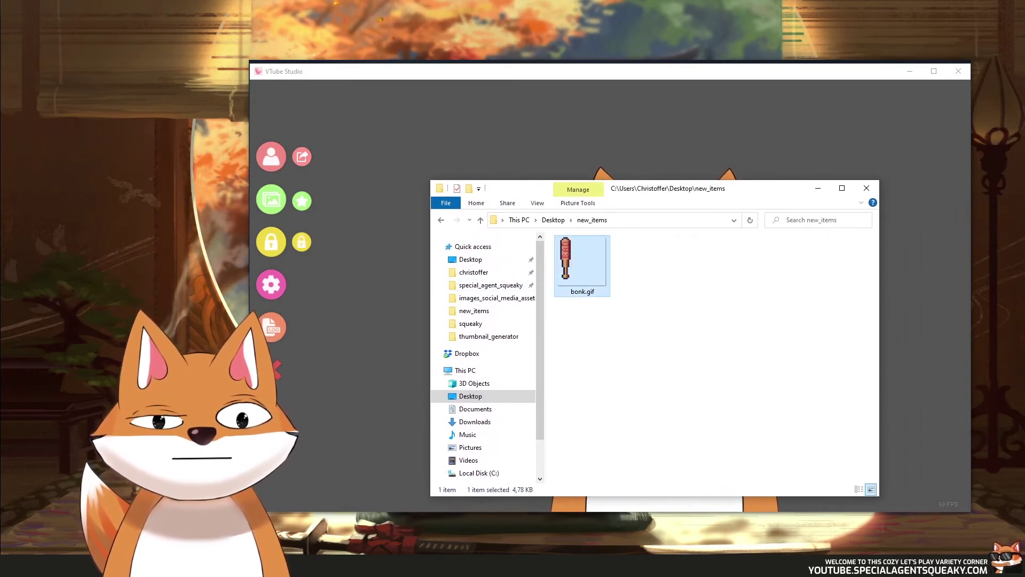
{"action": "key", "text": "alt+Tab"}
{"action": "left_click", "coordinate": [664, 348]}
{"action": "key", "text": "ctrl+v"}
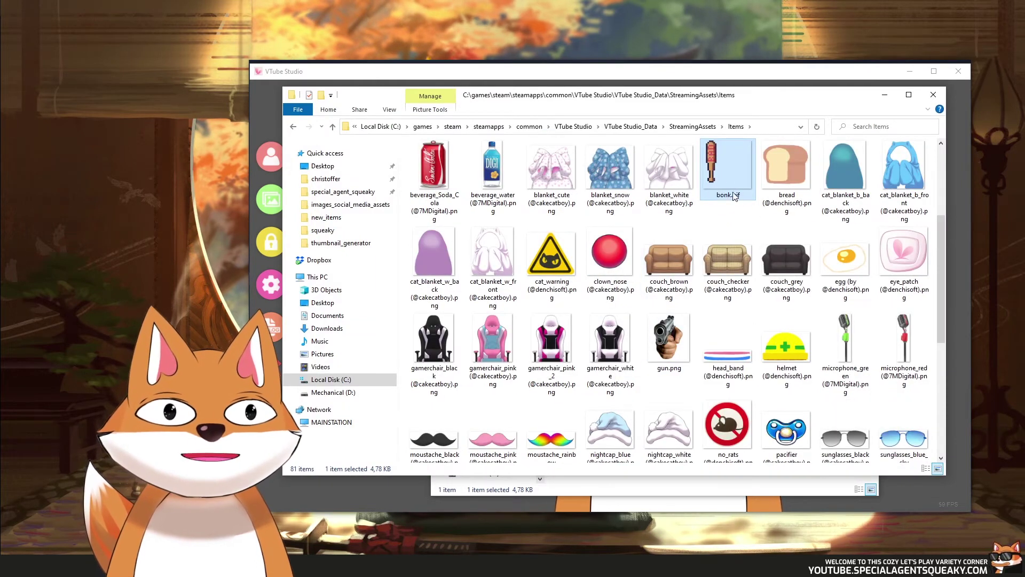
{"action": "left_click", "coordinate": [652, 78]}
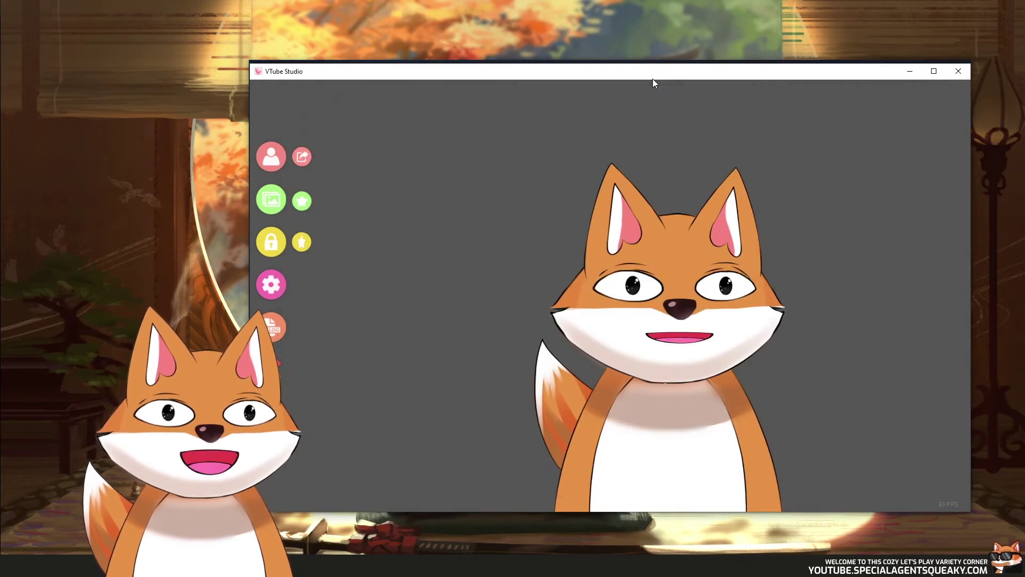
Step: Filter the item picker for 'bonk', find no match, cancel it, and return to Firefox
{"action": "left_click", "coordinate": [305, 200]}
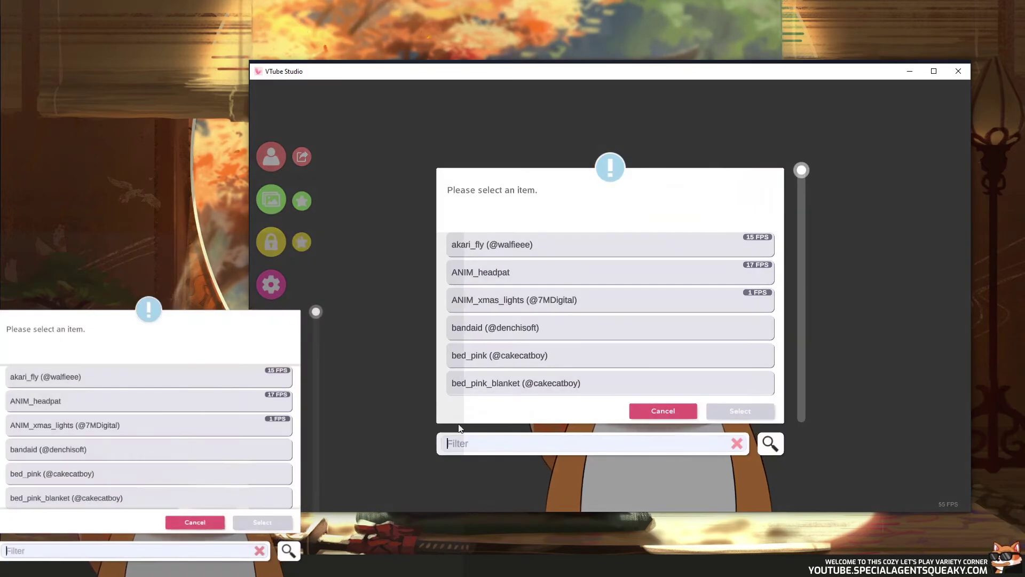
{"action": "type", "text": "bonk"}
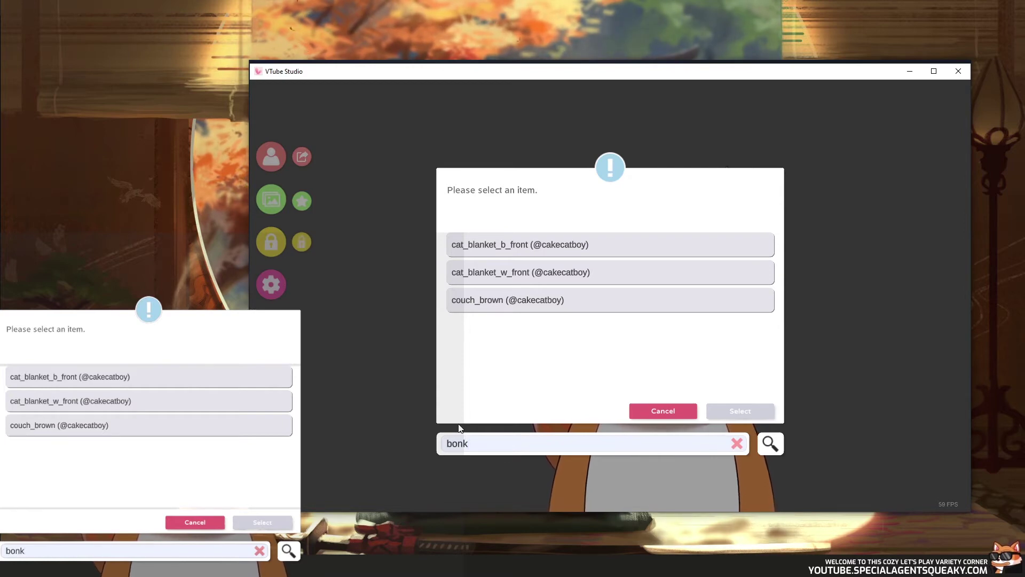
{"action": "left_click", "coordinate": [737, 445]}
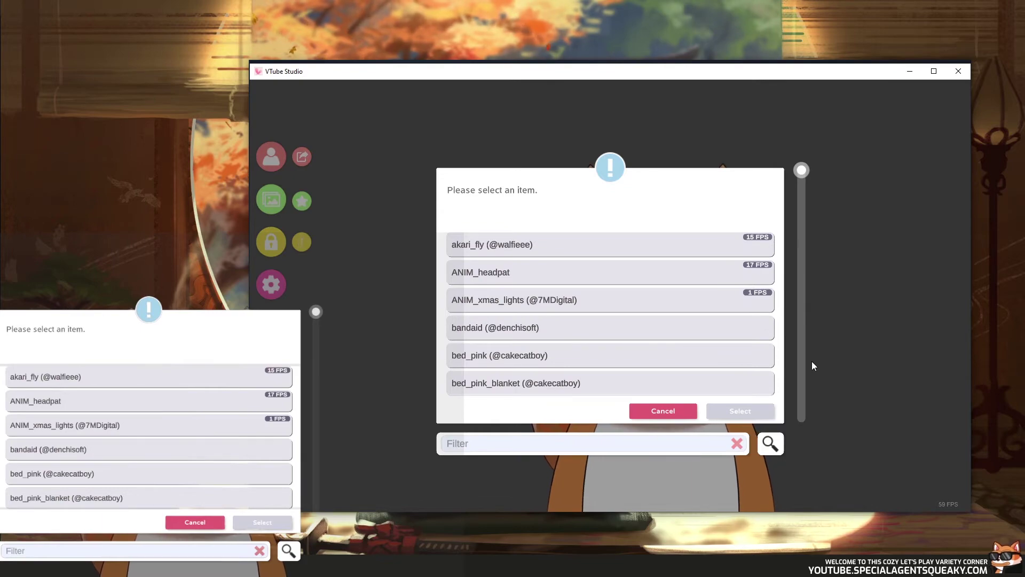
{"action": "left_click", "coordinate": [668, 413]}
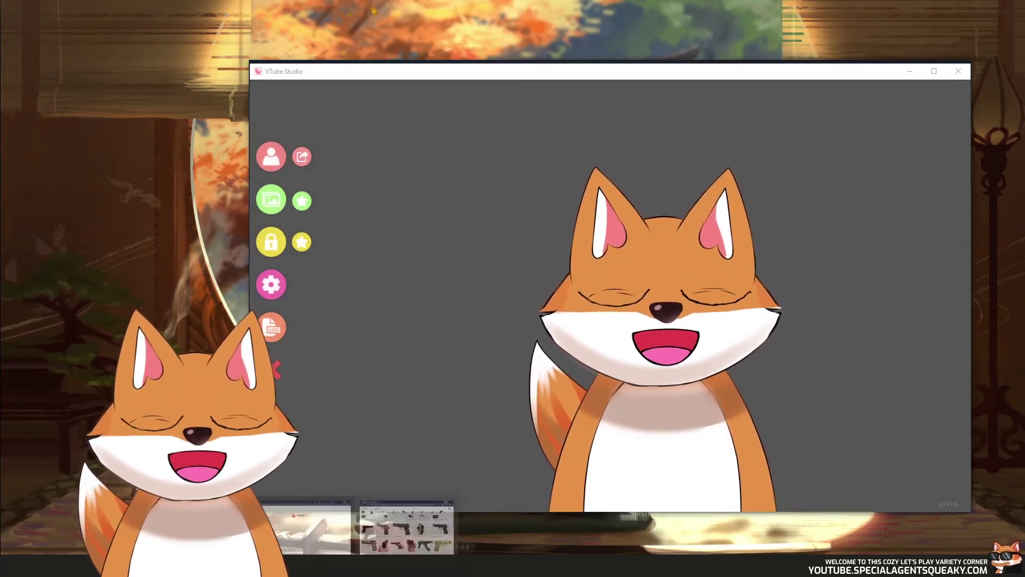
{"action": "left_click", "coordinate": [402, 531]}
Step: In a new tab, search 'split gif to png' and open the Ezgif frame splitter
{"action": "left_click", "coordinate": [397, 75]}
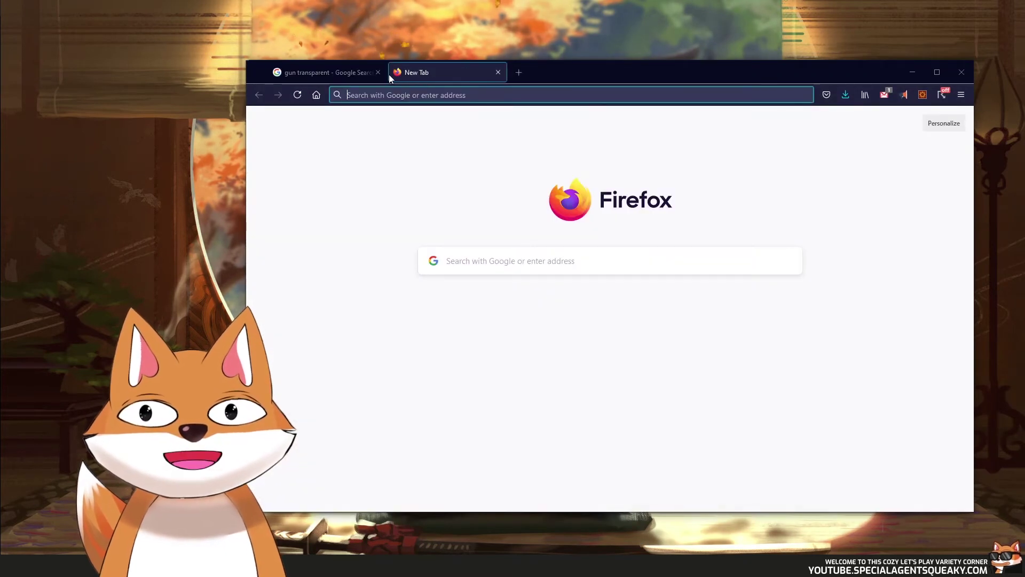
{"action": "type", "text": "split gif to png"}
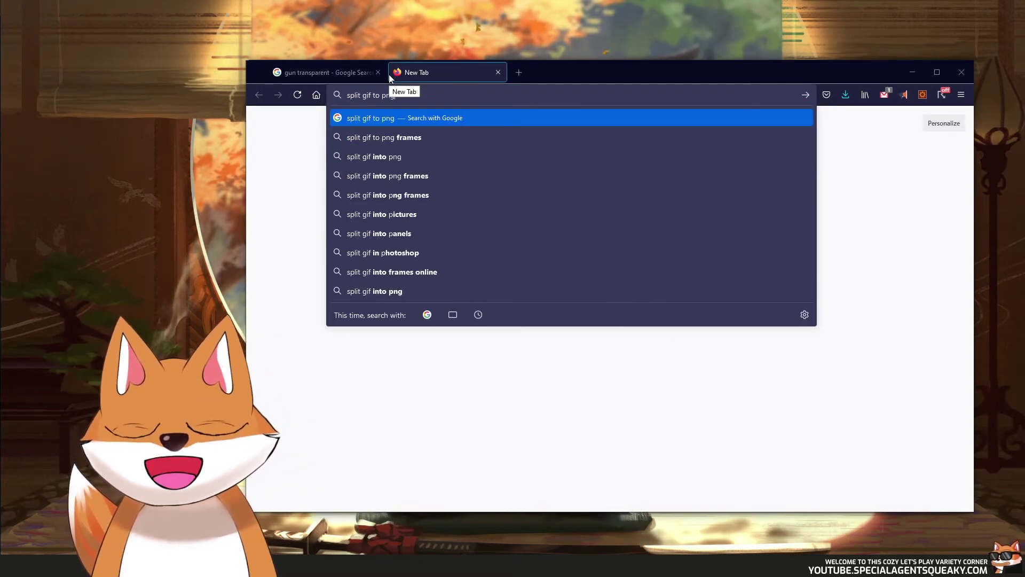
{"action": "key", "text": "Return"}
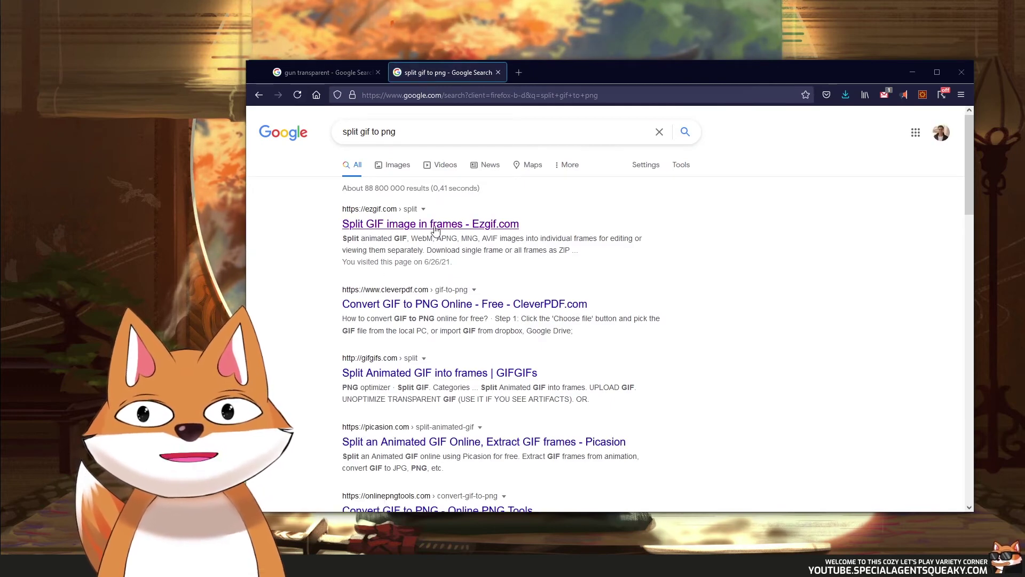
{"action": "left_click", "coordinate": [469, 229]}
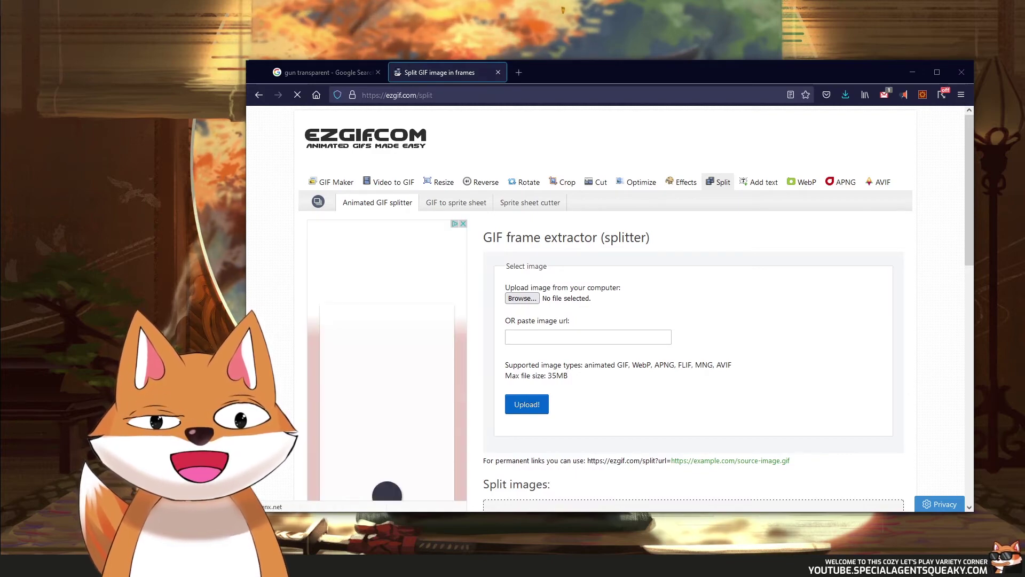
{"action": "key", "text": "alt+Tab"}
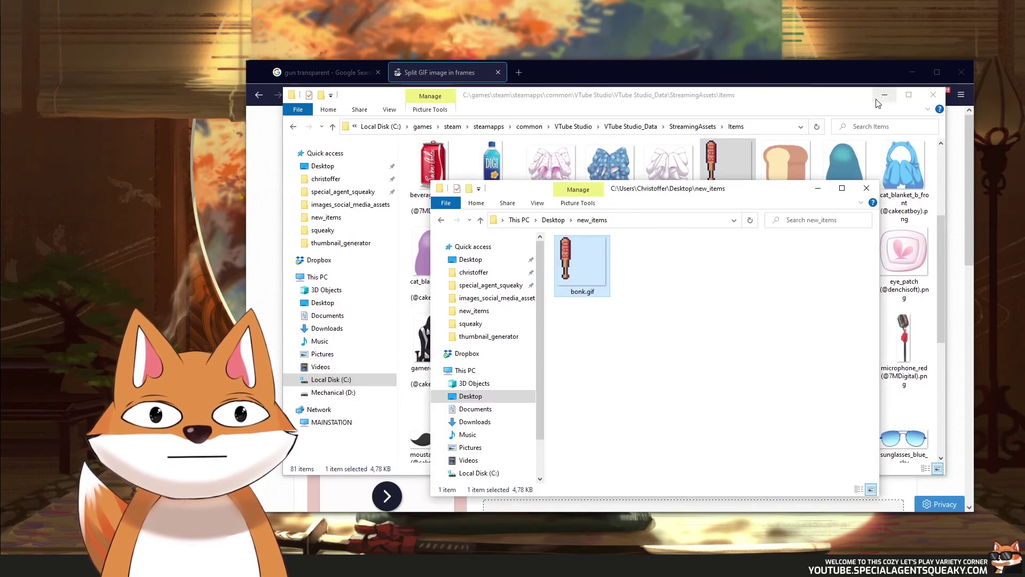
Step: Upload bonk.gif to the ezgif splitter by dragging it from new_items
{"action": "left_click", "coordinate": [885, 94]}
{"action": "left_click_drag", "start_coordinate": [618, 205], "coordinate": [807, 168]}
{"action": "left_click_drag", "start_coordinate": [766, 234], "coordinate": [521, 302]}
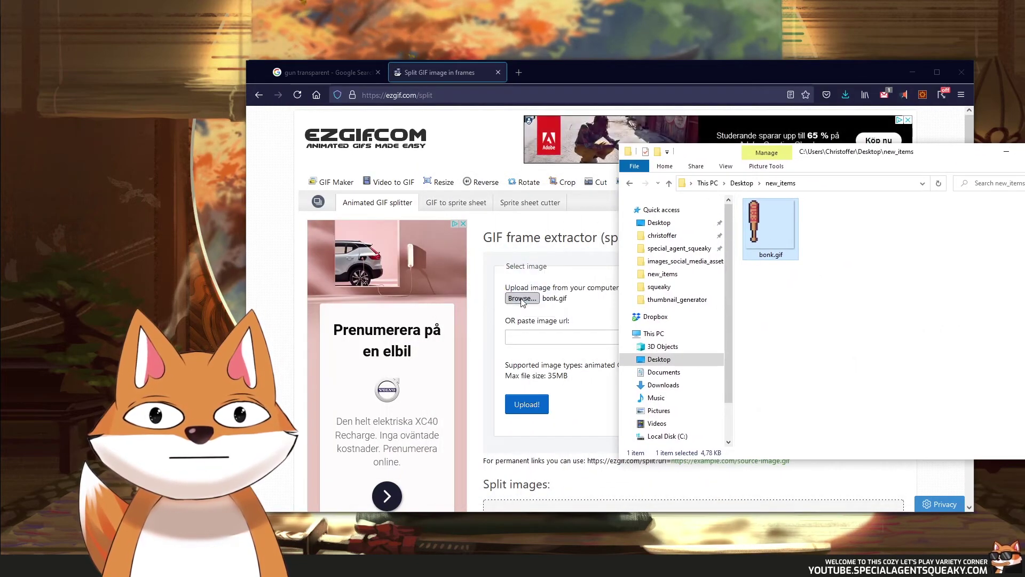
{"action": "left_click", "coordinate": [581, 323]}
{"action": "left_click", "coordinate": [526, 405]}
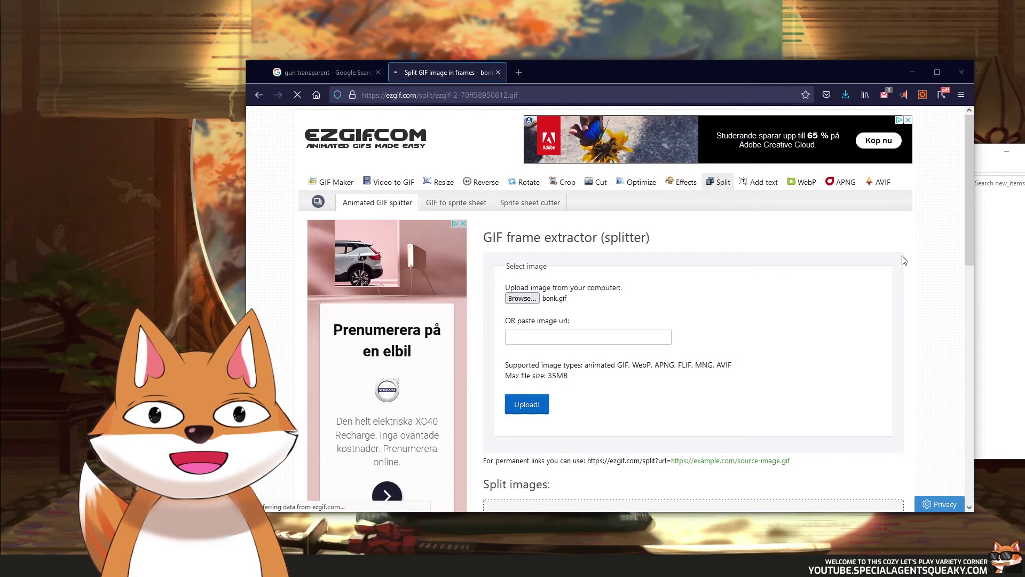
Step: Split bonk.gif into 4 PNG frames and download the frames as a ZIP
{"action": "left_click_drag", "start_coordinate": [968, 198], "coordinate": [975, 261]}
{"action": "scroll", "coordinate": [975, 261], "scroll_direction": "down", "scroll_amount": 1}
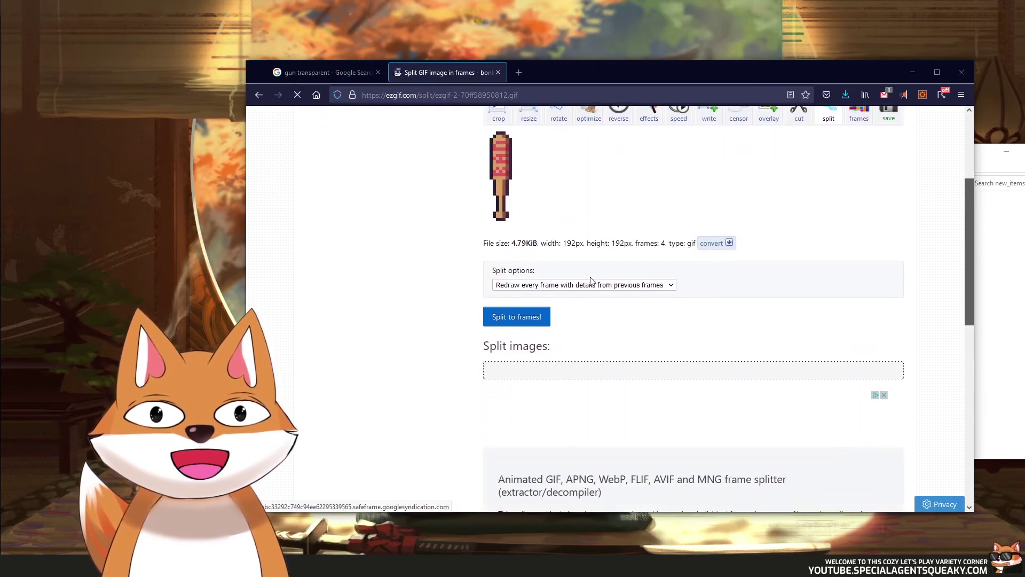
{"action": "double_click", "coordinate": [663, 243]}
{"action": "left_click", "coordinate": [550, 285]}
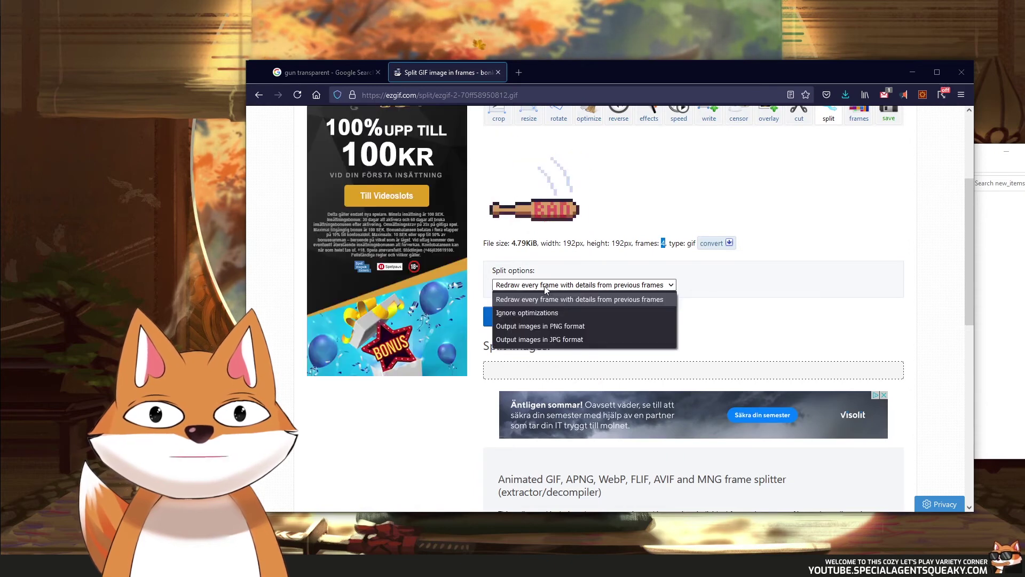
{"action": "left_click", "coordinate": [542, 330]}
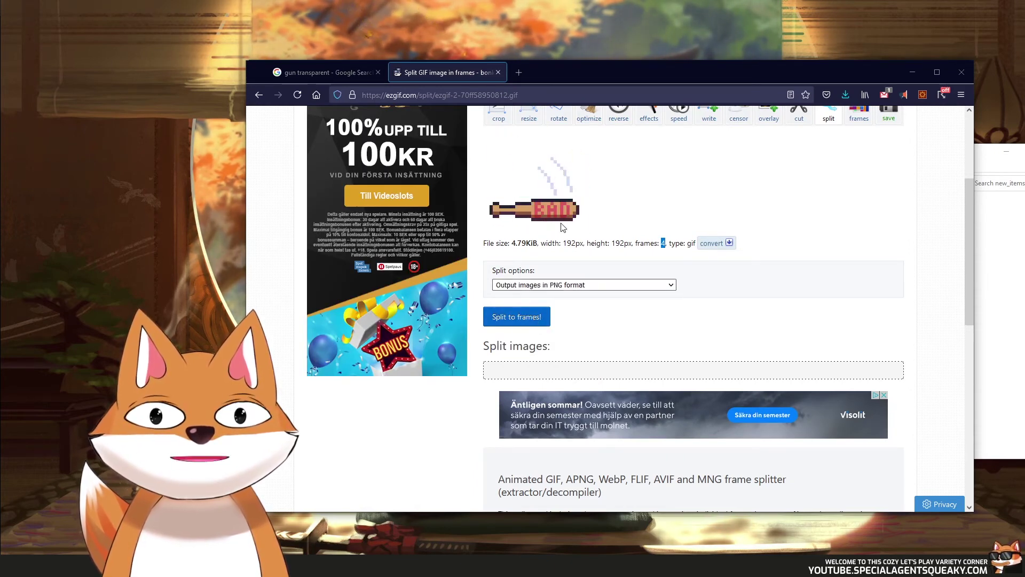
{"action": "left_click", "coordinate": [529, 318]}
{"action": "scroll", "coordinate": [890, 309], "scroll_direction": "down", "scroll_amount": 3}
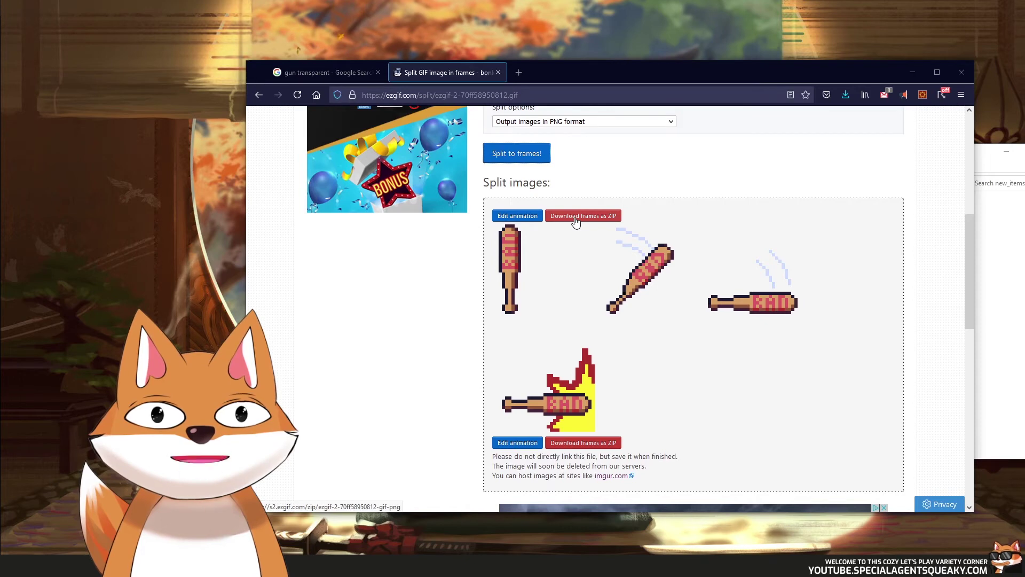
{"action": "left_click", "coordinate": [576, 220]}
{"action": "left_click", "coordinate": [642, 394]}
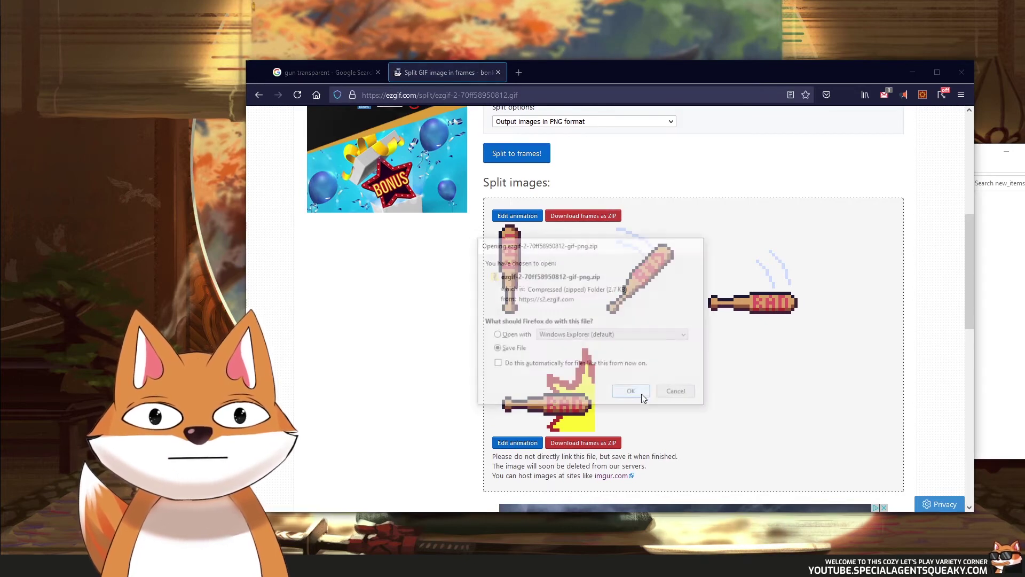
{"action": "left_click", "coordinate": [1007, 265]}
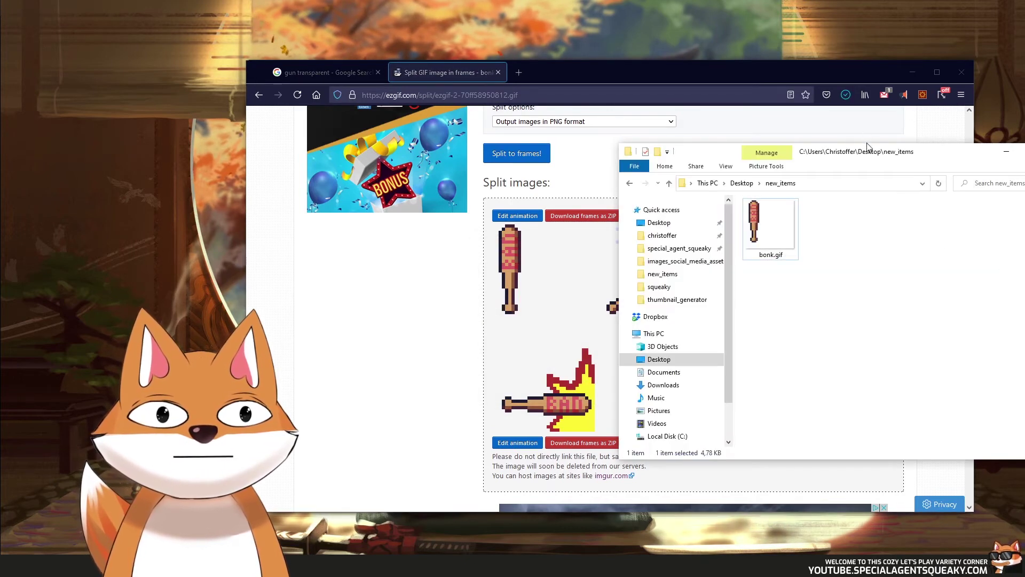
Step: Drop the downloaded frames ZIP into new_items and extract it there
{"action": "left_click_drag", "start_coordinate": [874, 161], "coordinate": [639, 155]}
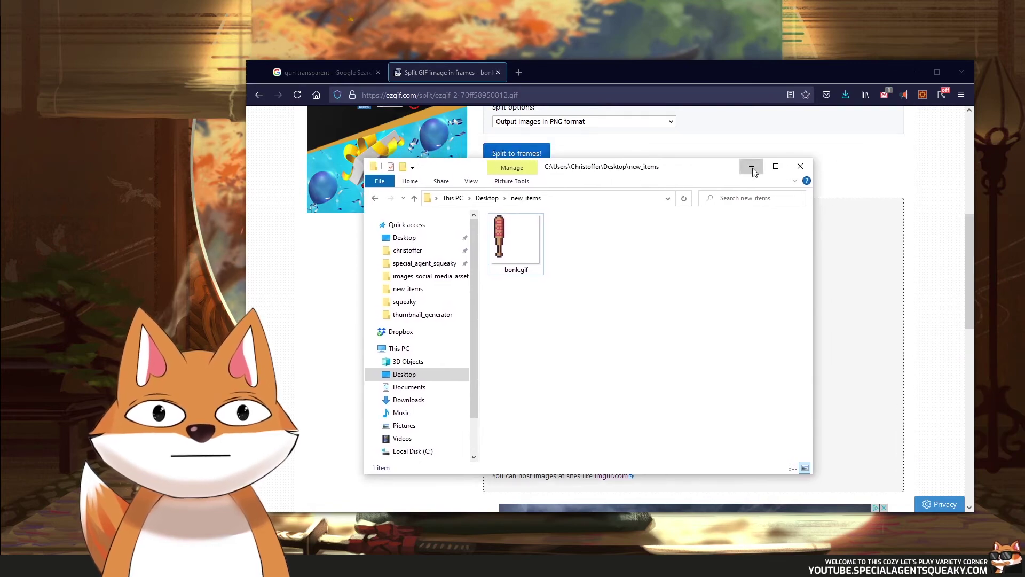
{"action": "left_click", "coordinate": [751, 170]}
{"action": "left_click", "coordinate": [917, 72]}
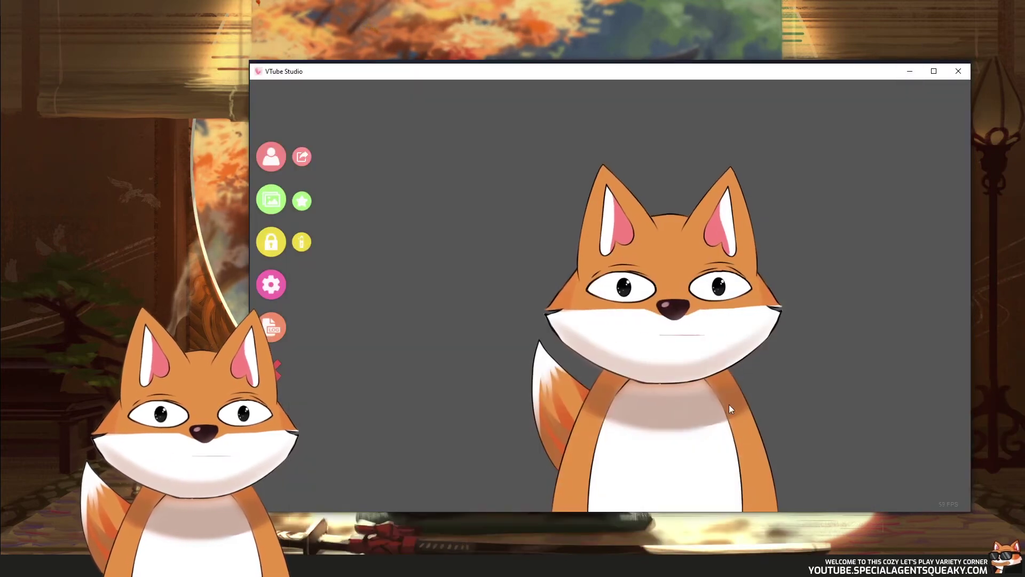
{"action": "key", "text": "alt+Tab"}
{"action": "left_click_drag", "start_coordinate": [589, 129], "coordinate": [625, 154]}
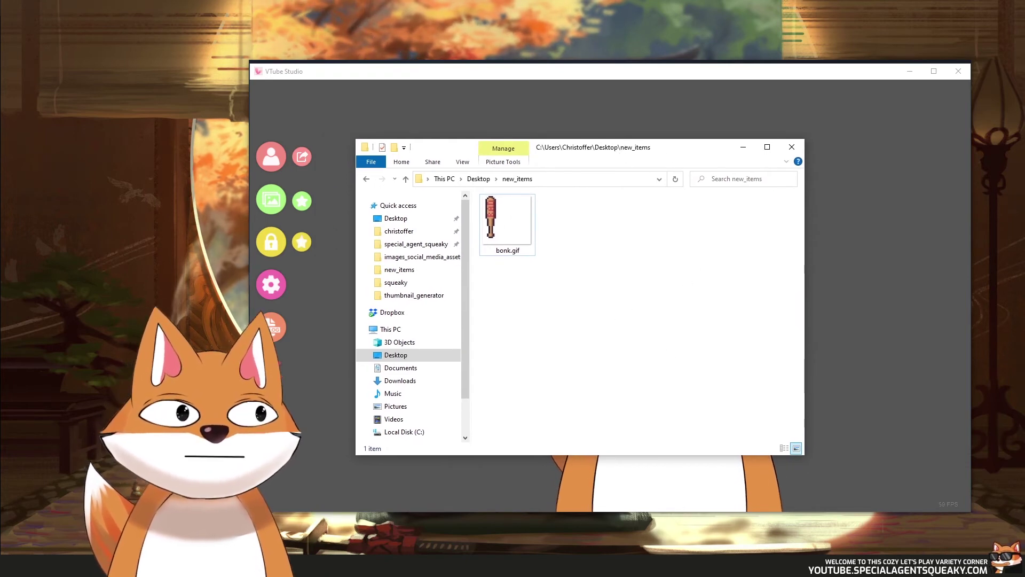
{"action": "left_click_drag", "start_coordinate": [550, 314], "coordinate": [611, 266]}
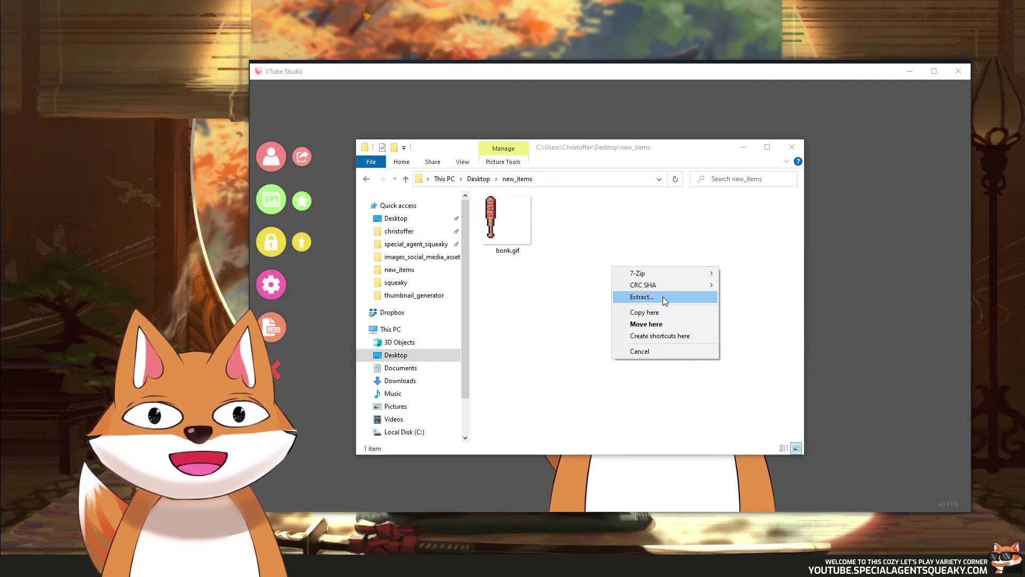
{"action": "left_click", "coordinate": [662, 296]}
{"action": "left_click", "coordinate": [614, 389]}
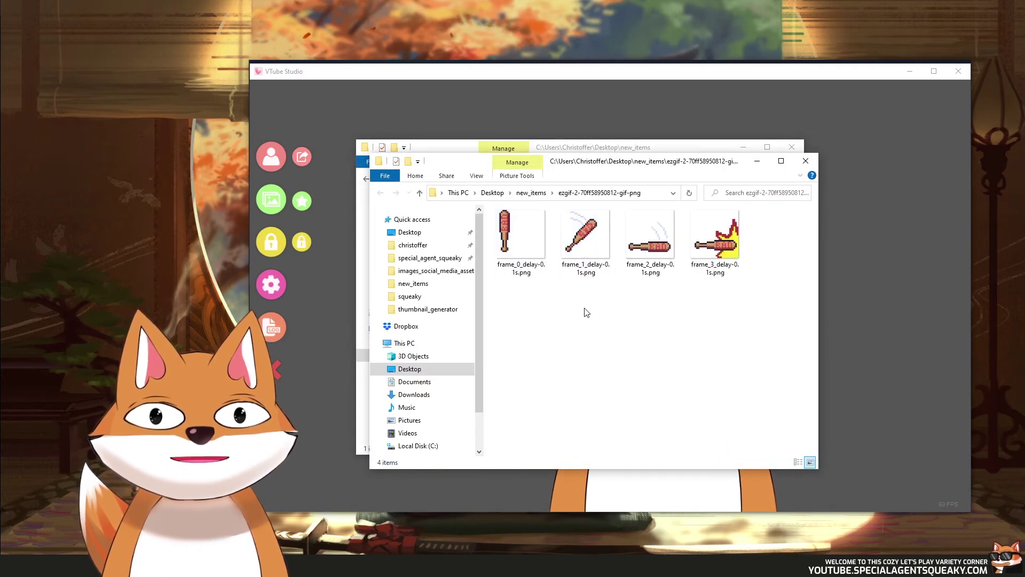
Step: Check the four frame PNGs, then rename the extracted folder to bonk
{"action": "left_click_drag", "start_coordinate": [520, 308], "coordinate": [763, 229]}
{"action": "left_click", "coordinate": [661, 363]}
{"action": "left_click_drag", "start_coordinate": [498, 310], "coordinate": [792, 223]}
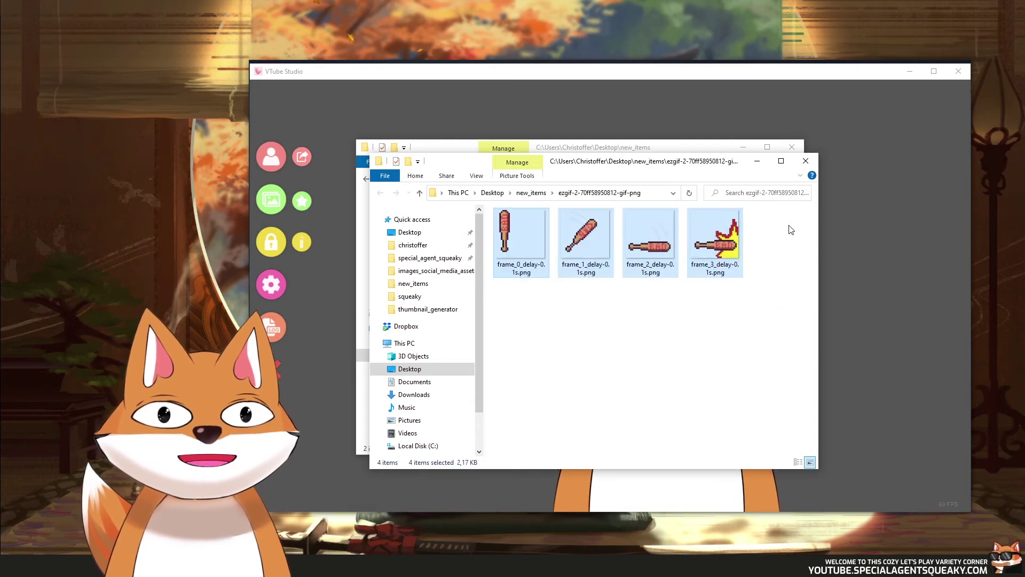
{"action": "left_click", "coordinate": [510, 312]}
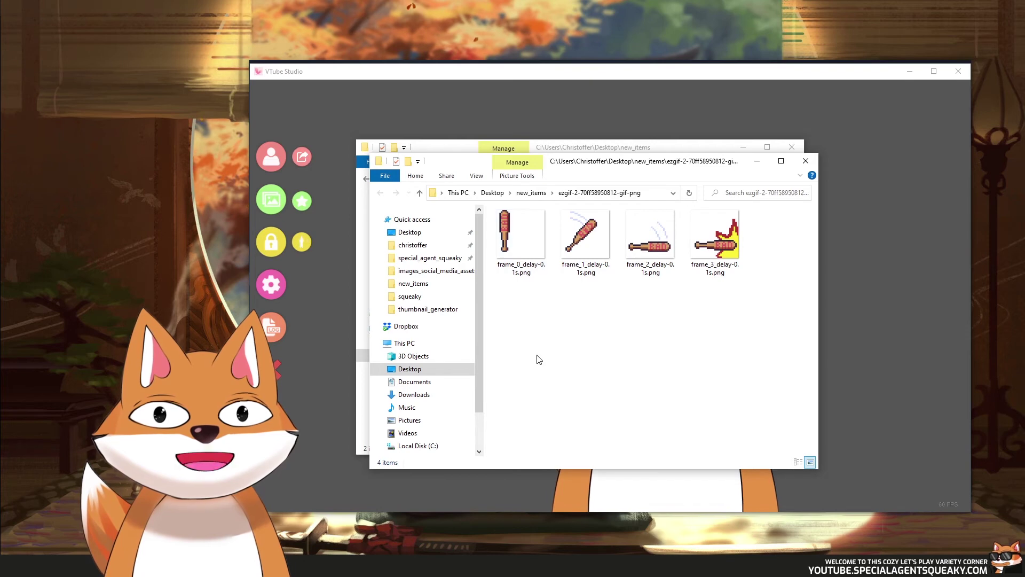
{"action": "left_click", "coordinate": [530, 194]}
{"action": "key", "text": "F2"}
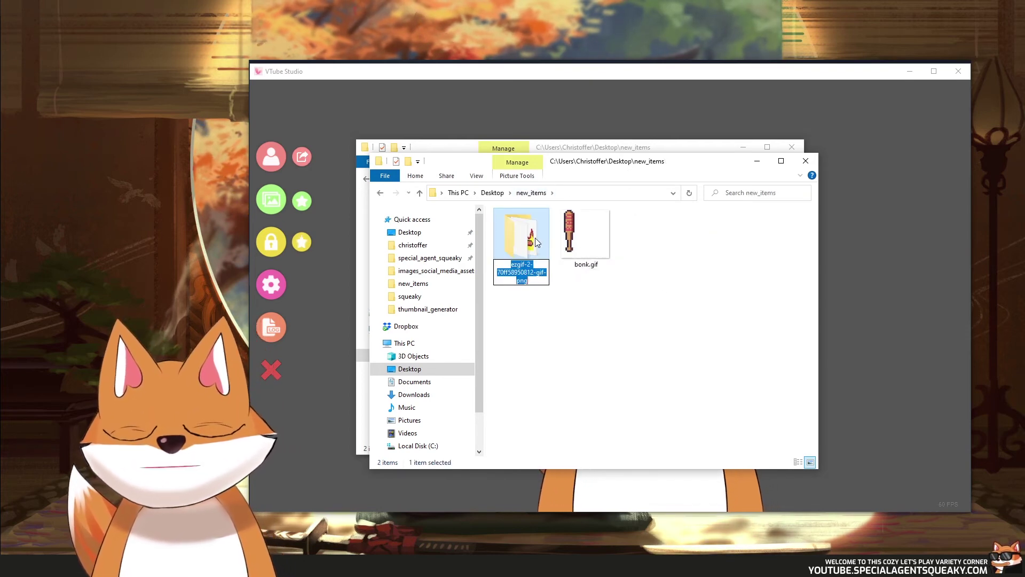
{"action": "key", "text": "Return"}
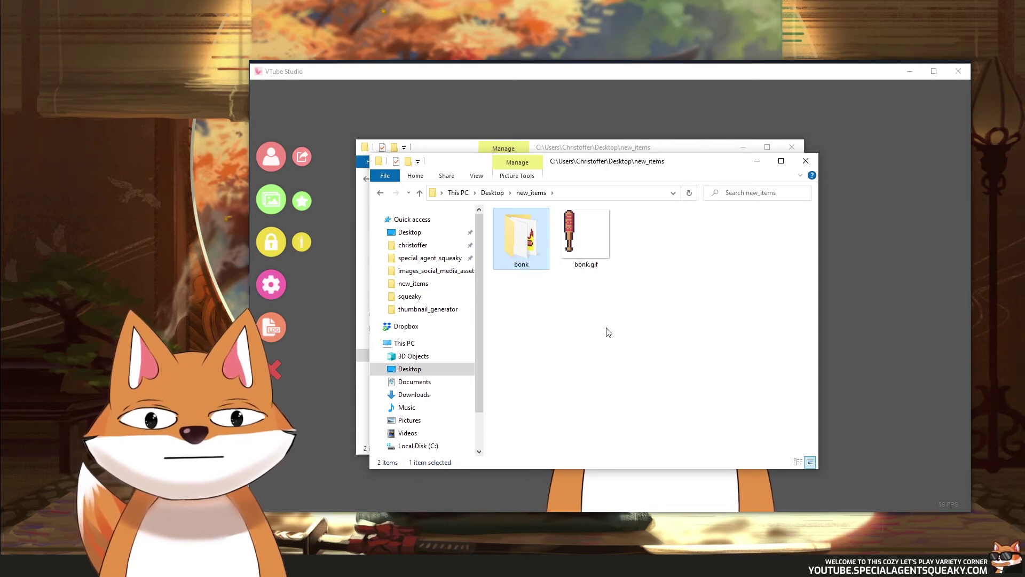
Step: Paste the bonk frames folder into VTube Studio's StreamingAssets Items folder
{"action": "left_click", "coordinate": [796, 148]}
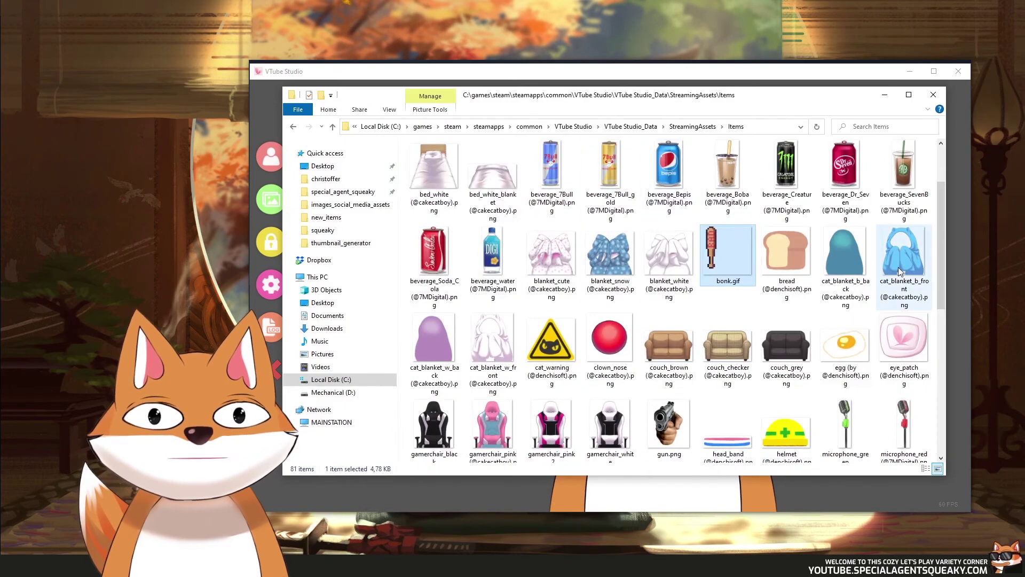
{"action": "mouse_move", "coordinate": [942, 223]}
{"action": "left_mouse_down"}
{"action": "mouse_move", "coordinate": [943, 158]}
{"action": "mouse_move", "coordinate": [939, 219]}
{"action": "left_mouse_up"}
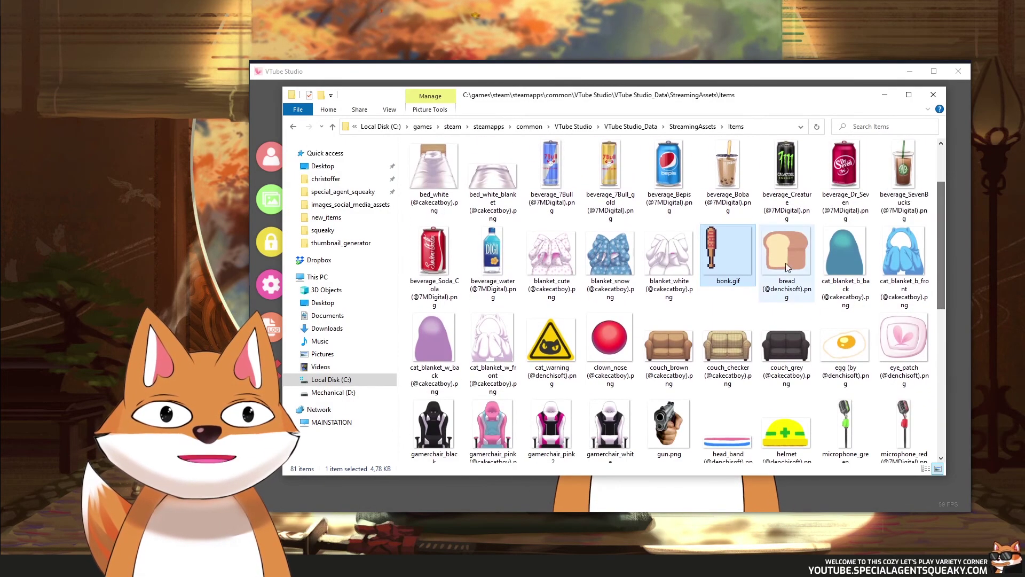
{"action": "left_click", "coordinate": [799, 255]}
{"action": "key", "text": "ctrl+v"}
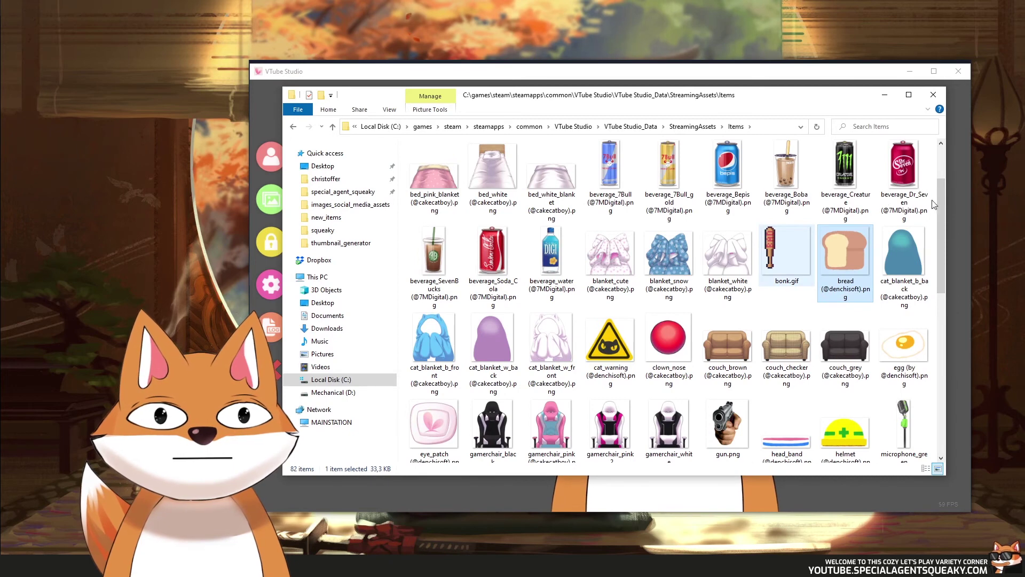
{"action": "left_click", "coordinate": [605, 202]}
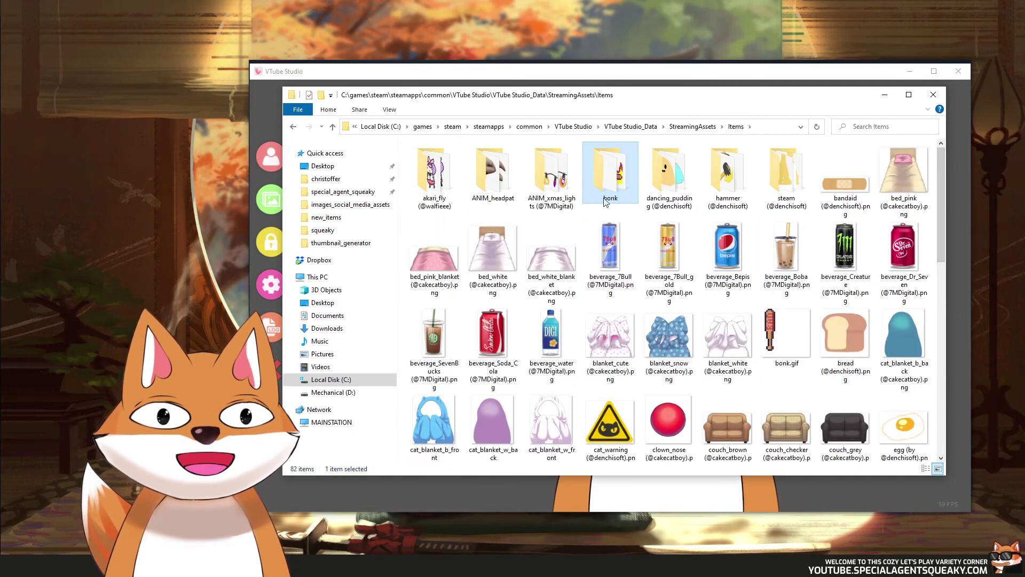
Step: Delete the old bonk.gif from the Items folder and return to VTube Studio
{"action": "left_click_drag", "start_coordinate": [937, 173], "coordinate": [940, 236]}
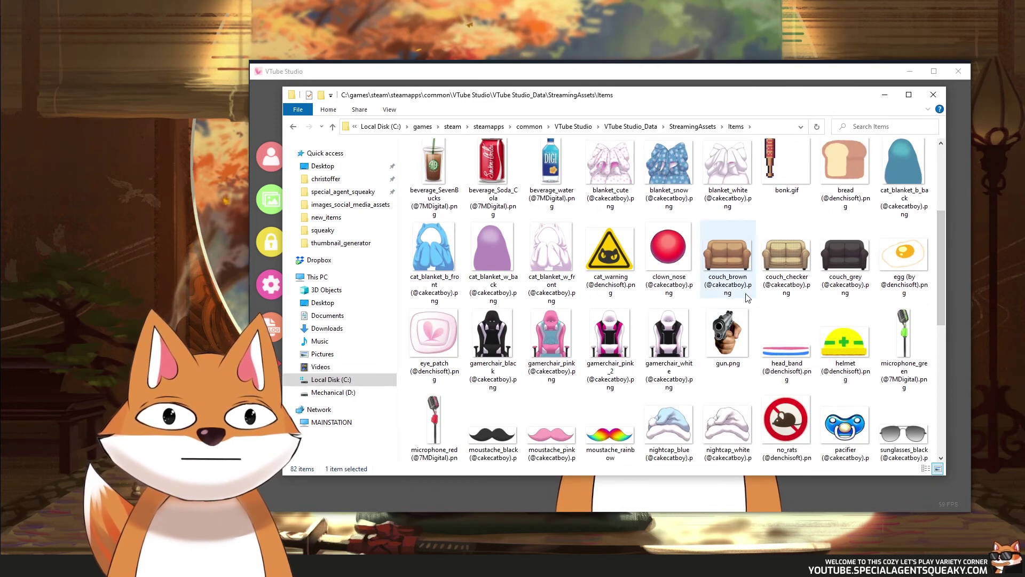
{"action": "scroll", "coordinate": [747, 304], "scroll_direction": "up", "scroll_amount": 2}
{"action": "left_click", "coordinate": [778, 263]}
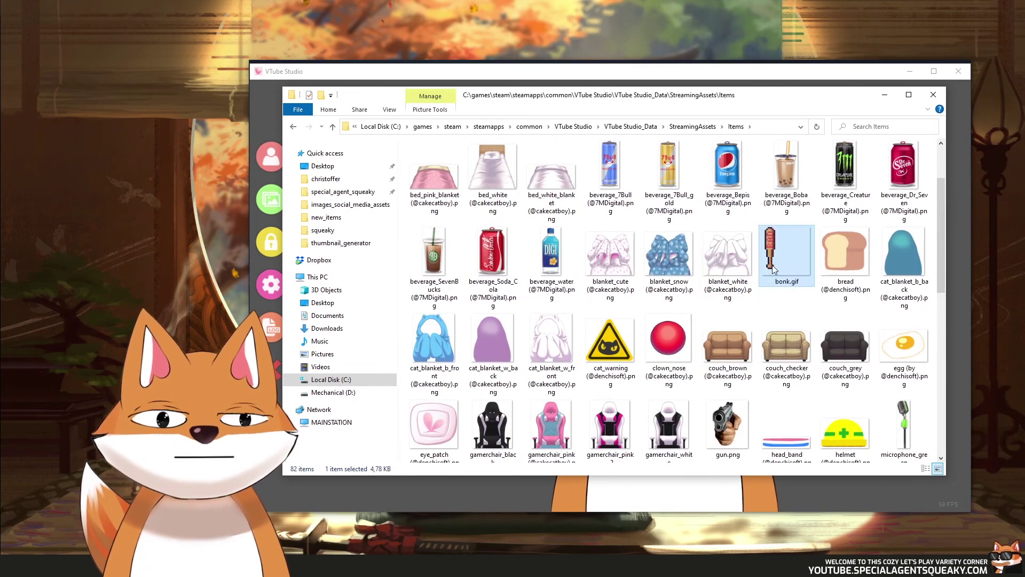
{"action": "key", "text": "Delete"}
{"action": "left_click", "coordinate": [564, 325]}
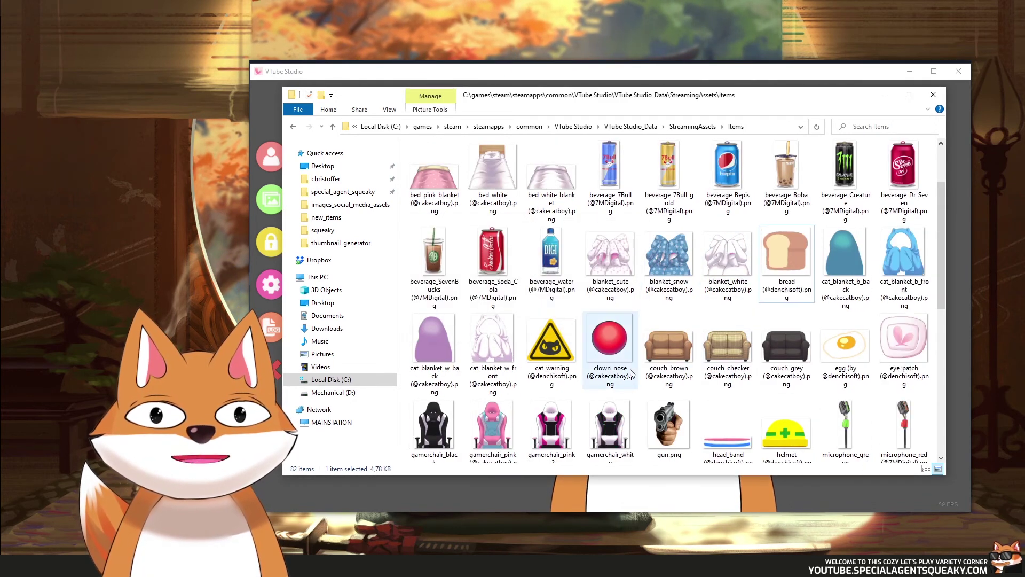
{"action": "left_click", "coordinate": [422, 73]}
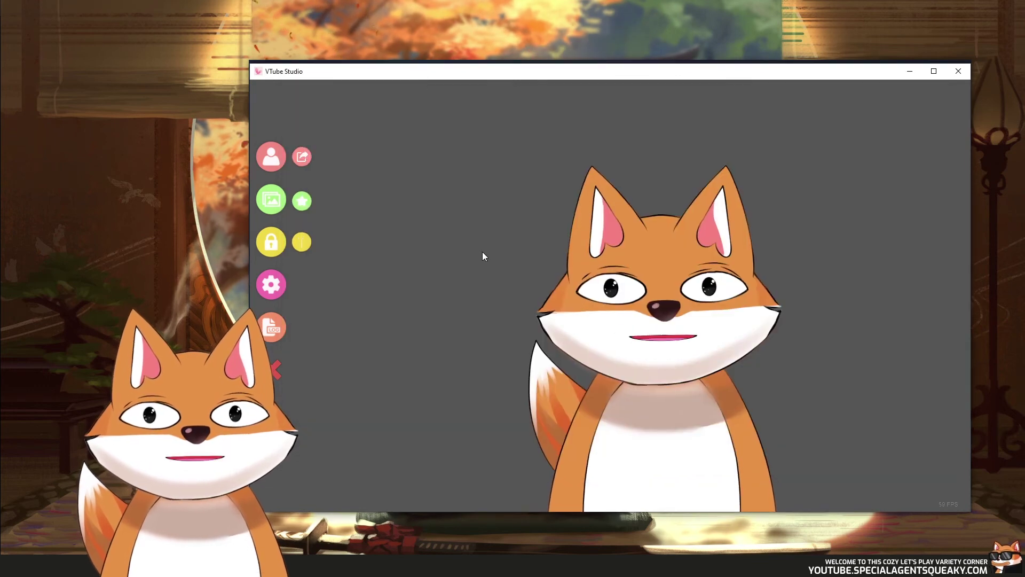
Step: Add the bonk item from the picker with Item Order 6
{"action": "left_click", "coordinate": [304, 206]}
{"action": "type", "text": "bonk"}
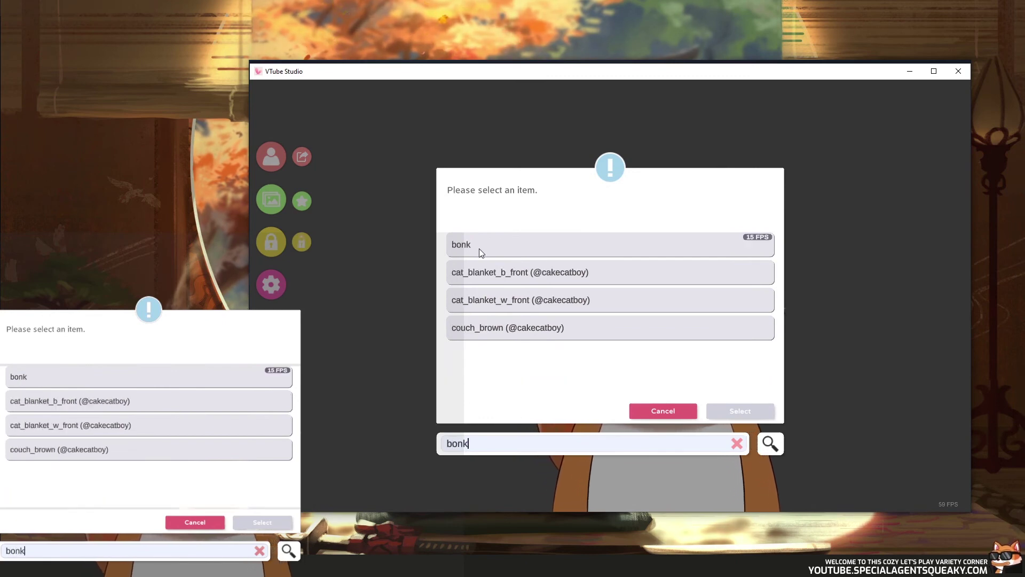
{"action": "left_click", "coordinate": [478, 248]}
{"action": "left_click", "coordinate": [731, 413]}
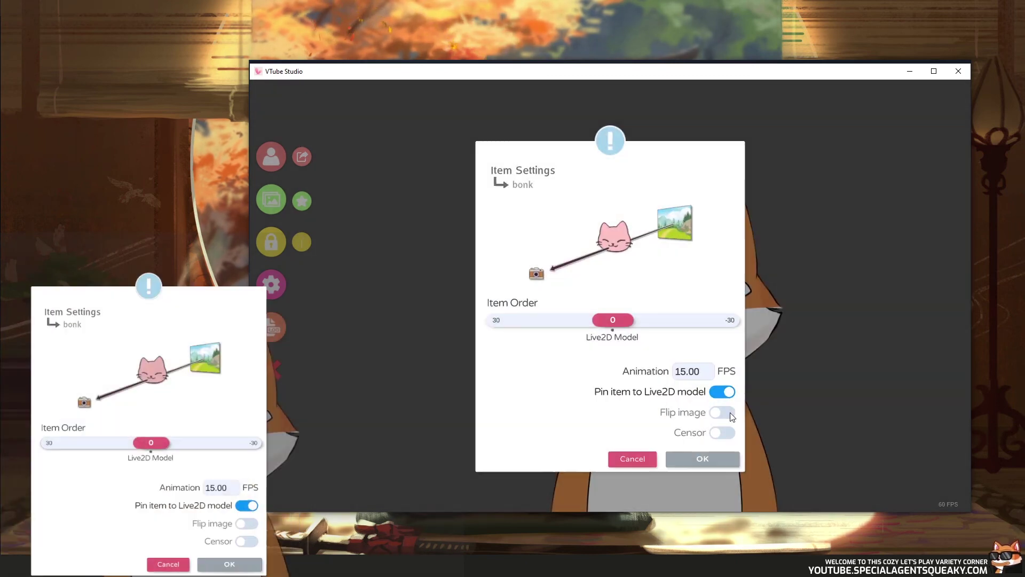
{"action": "left_click_drag", "start_coordinate": [614, 320], "coordinate": [594, 321]}
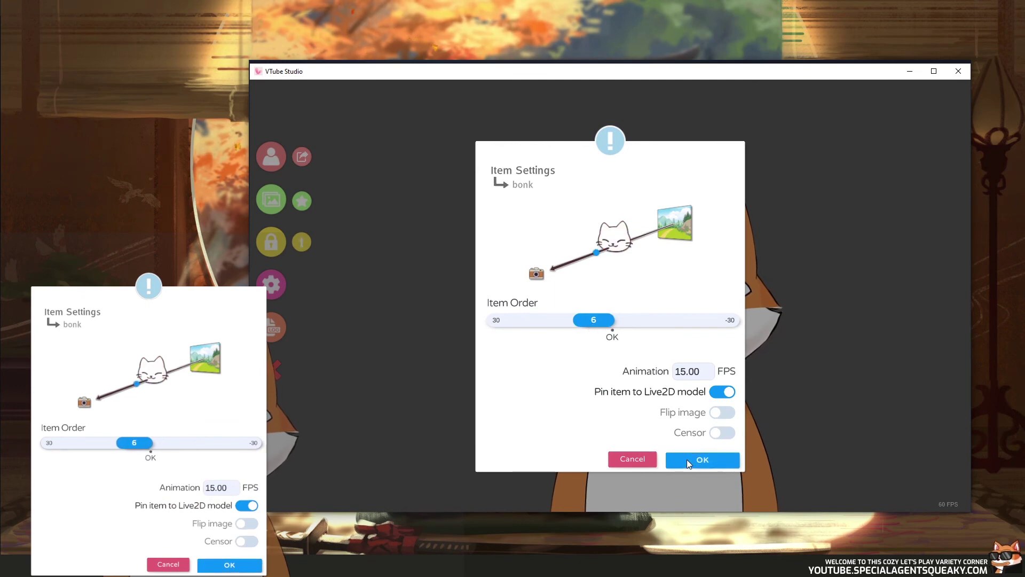
{"action": "left_click", "coordinate": [688, 461]}
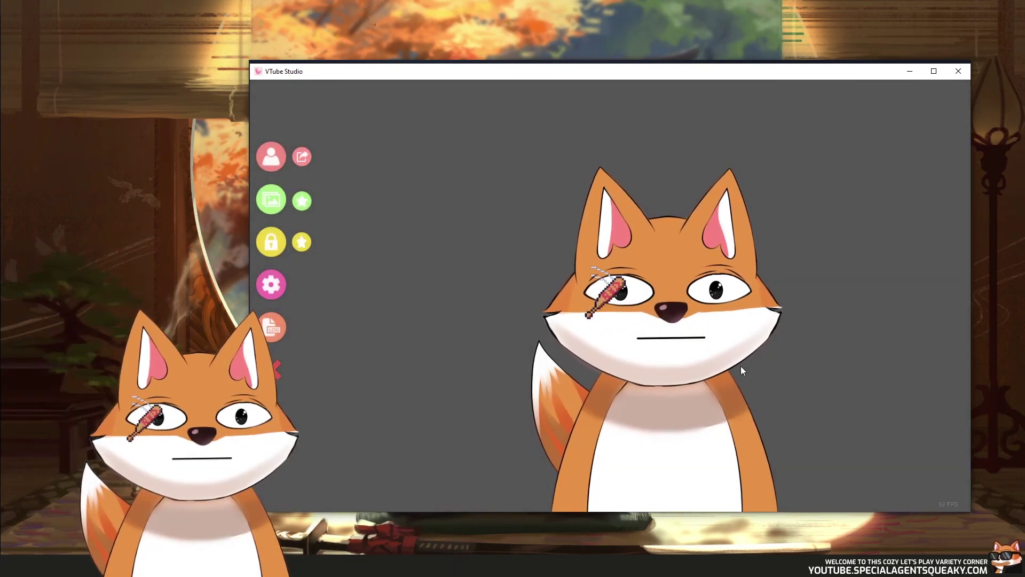
Step: Place the bonk bat on top of the fox's head, pinned by its ear
{"action": "left_click_drag", "start_coordinate": [558, 313], "coordinate": [443, 176]}
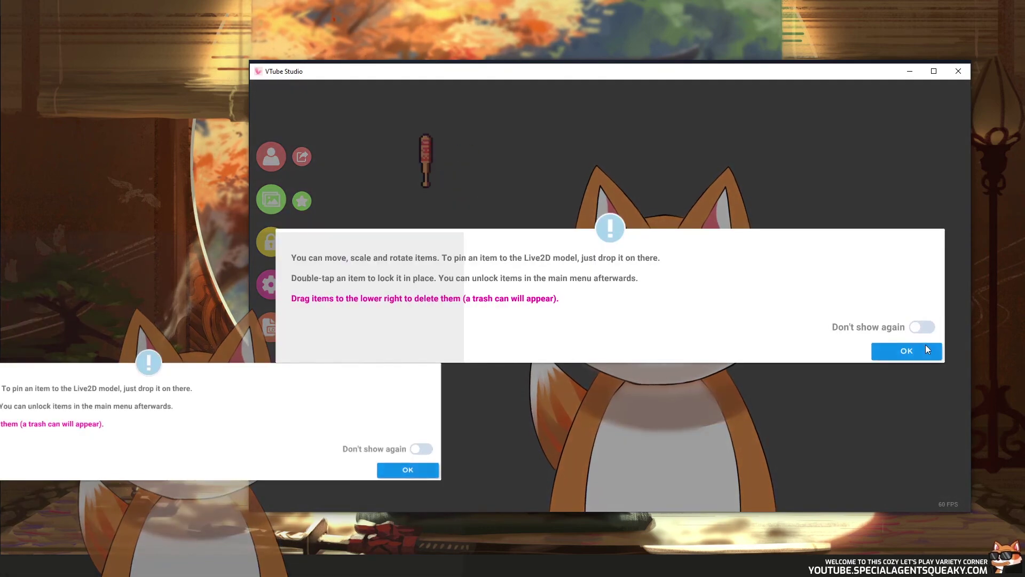
{"action": "left_click", "coordinate": [926, 349]}
{"action": "left_click_drag", "start_coordinate": [453, 183], "coordinate": [647, 231]}
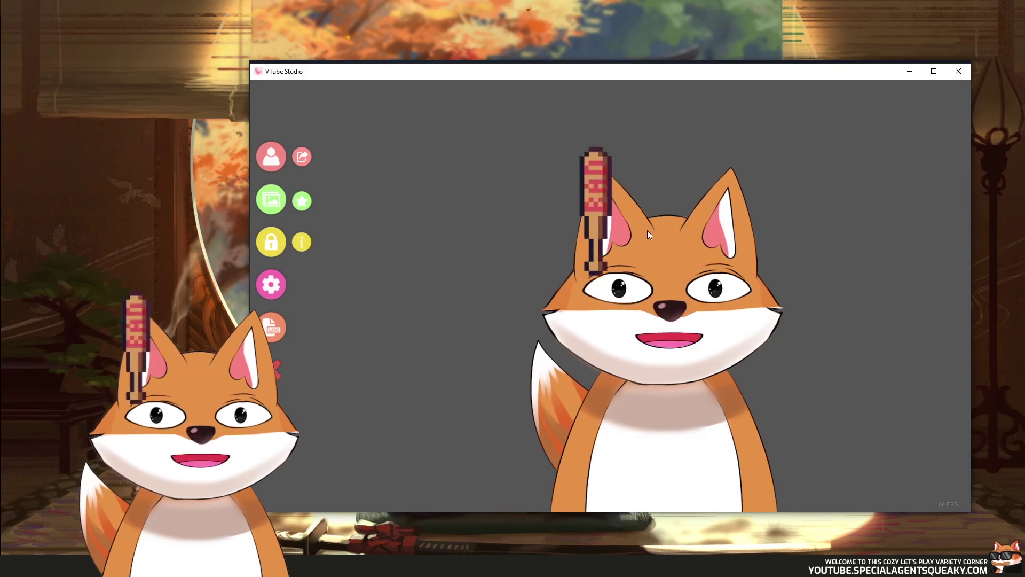